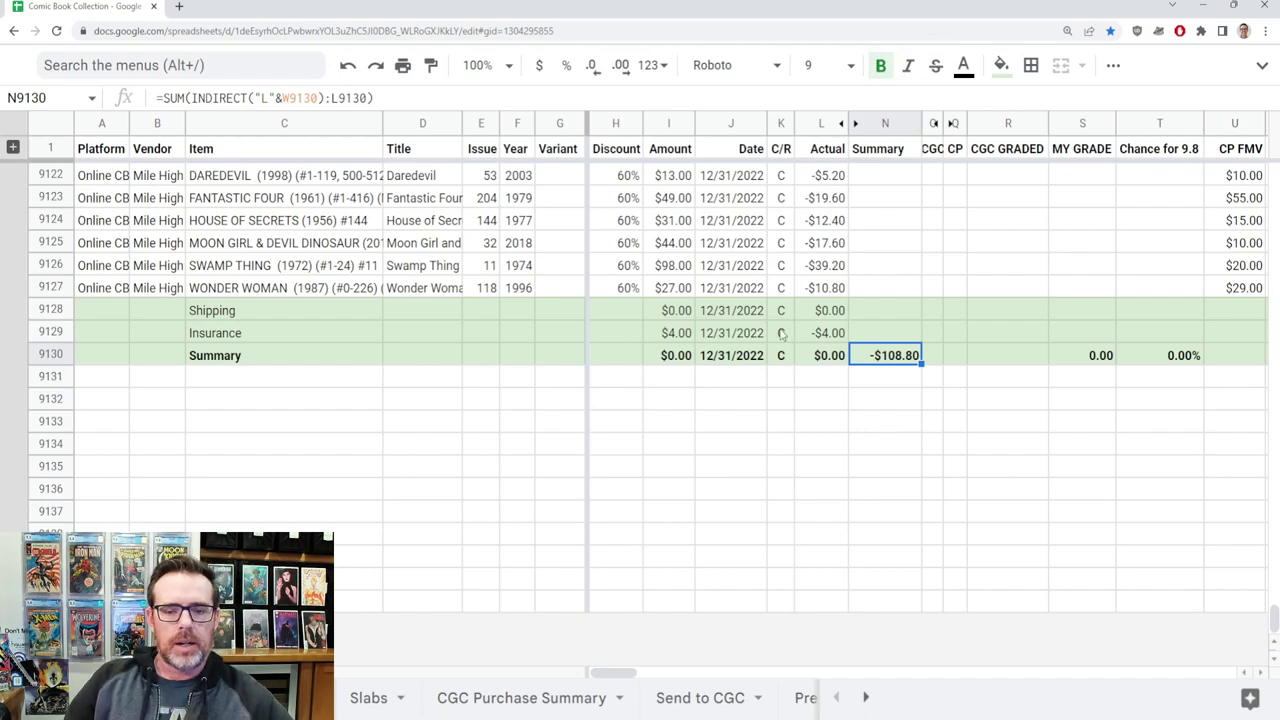
- Review the order's shipping and insurance amounts, and check the CP FMV and total cost of the Wonder Woman comic in row 9127
click(679, 316)
click(679, 331)
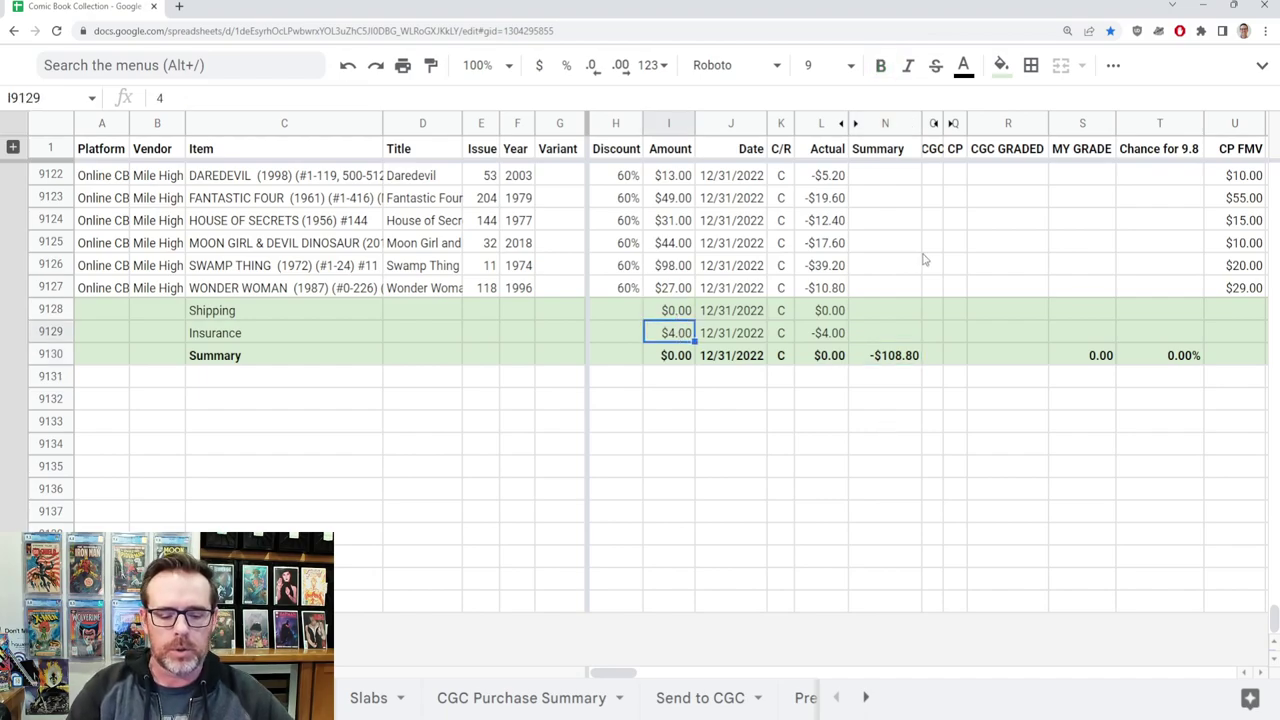
click(984, 291)
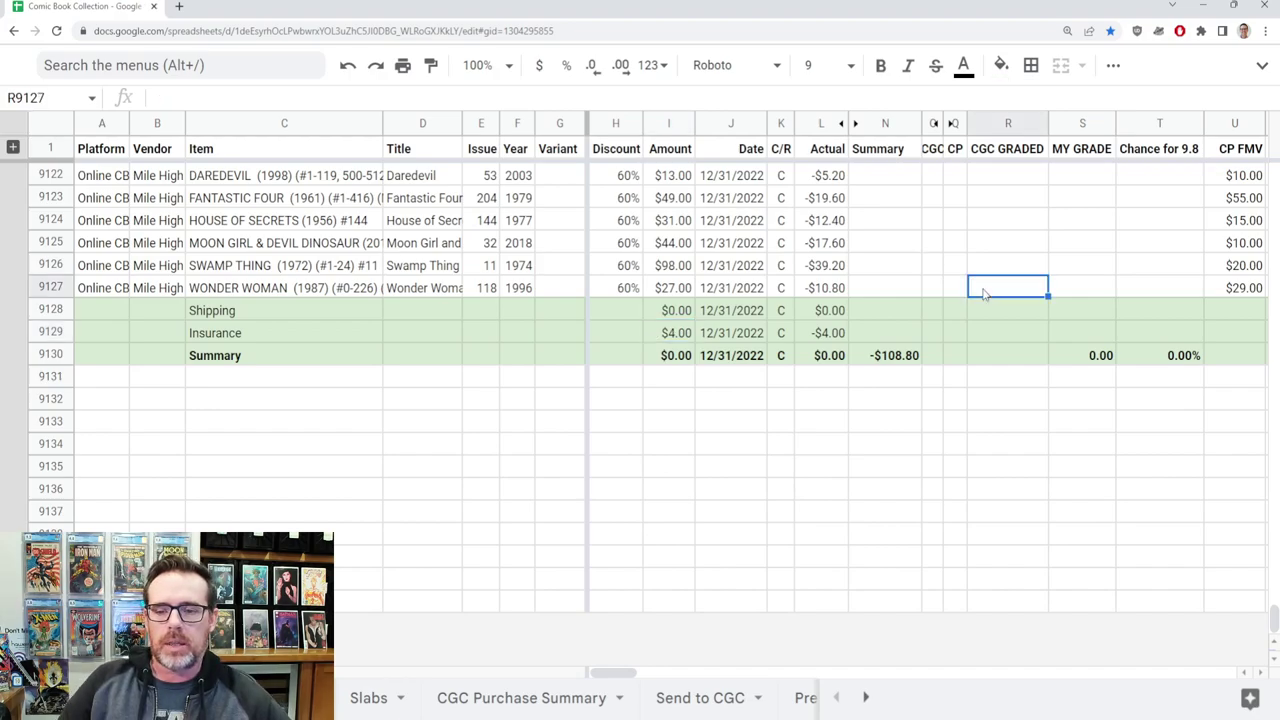
key(Right)
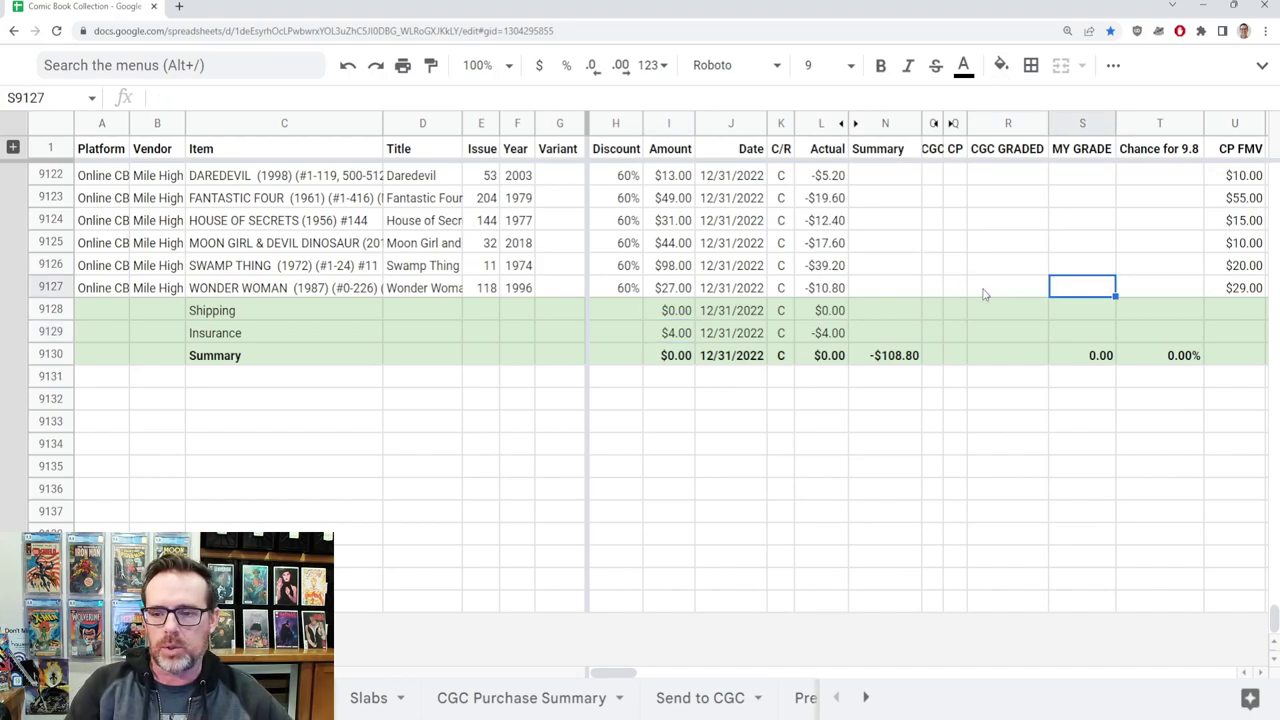
key(Right)
key(Right)
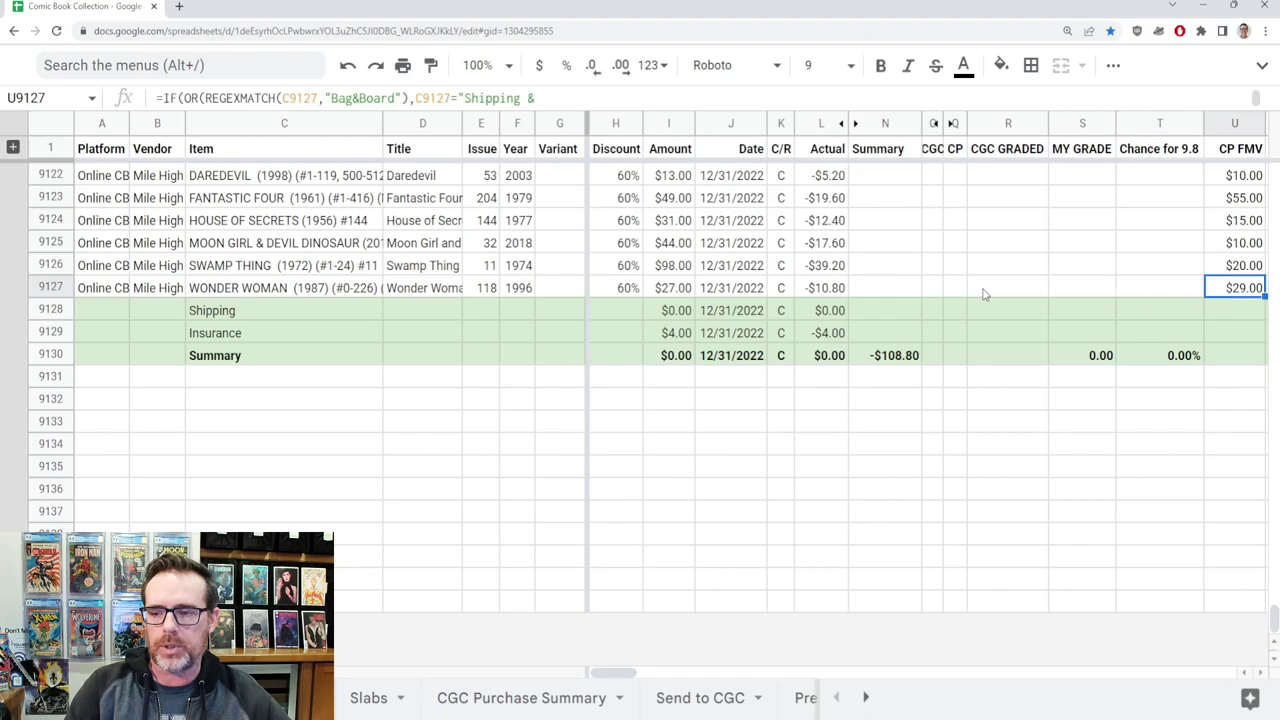
key(Right)
key(Right)
key(Right)
key(Right)
key(Right)
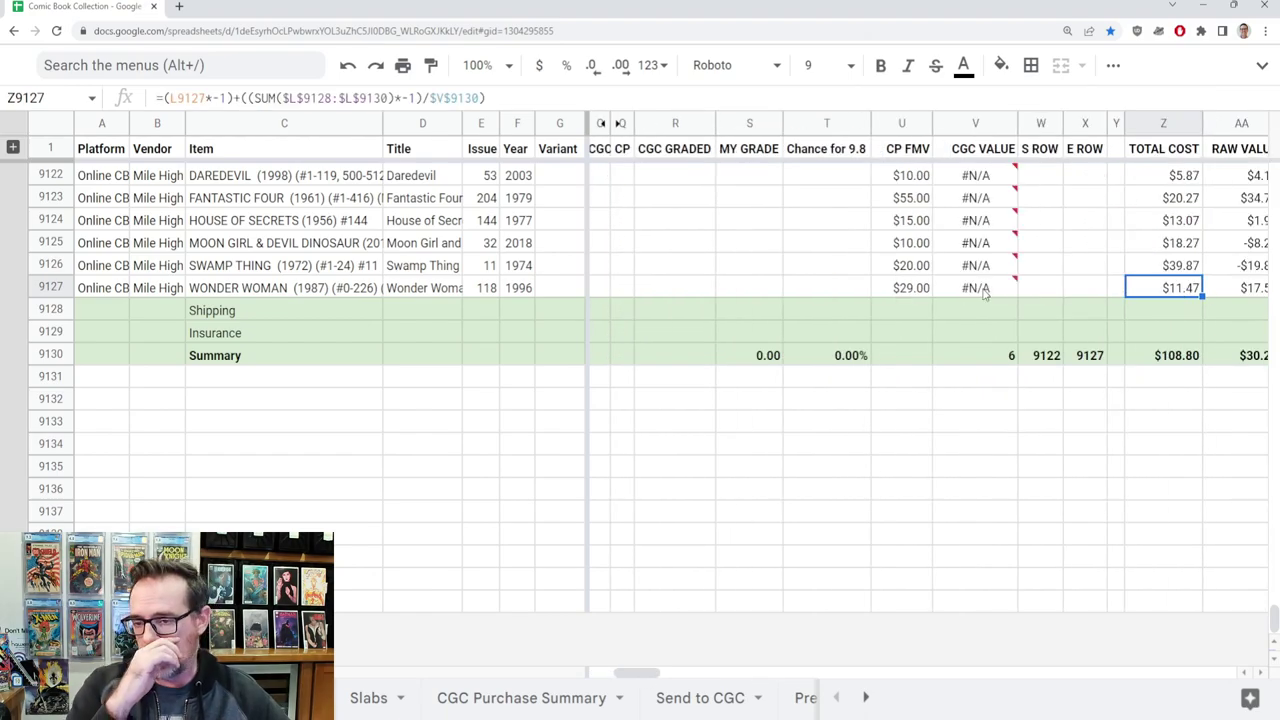
- Examine the summary row's total cost and raw value, and compare the raw values of Swamp Thing, Moon Girl and Fantastic Four with their costs
click(1140, 358)
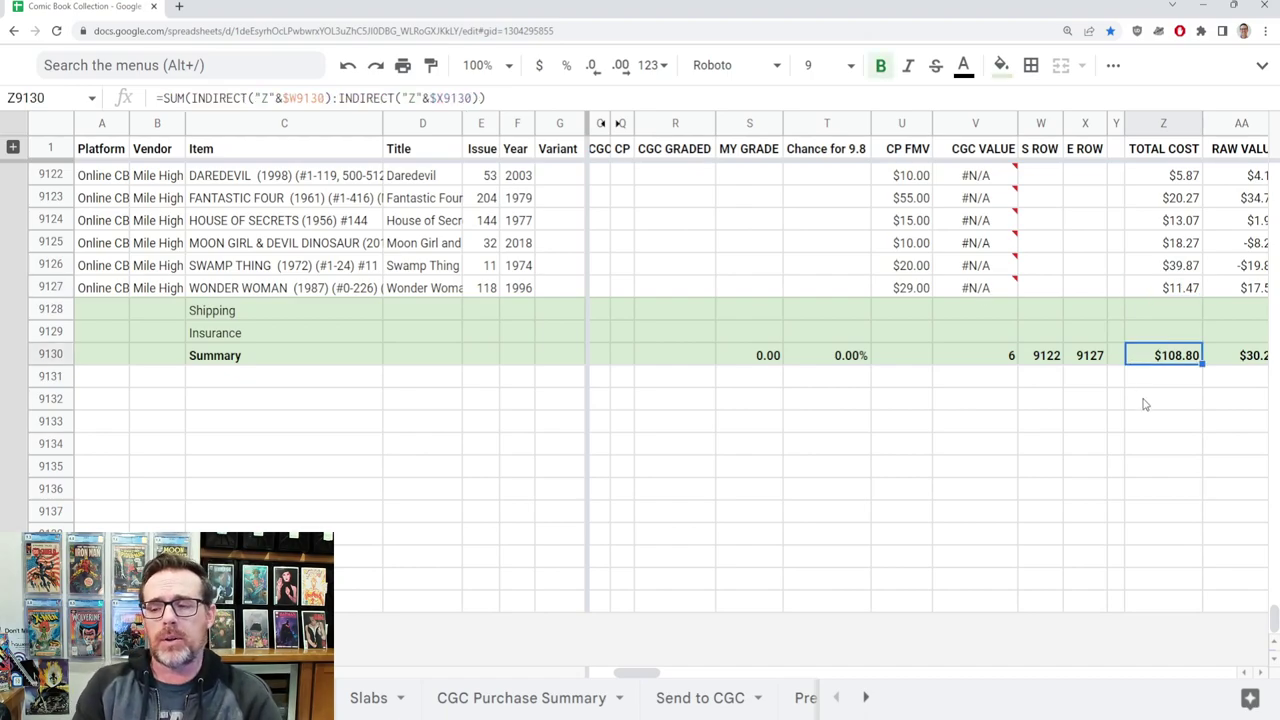
key(Right)
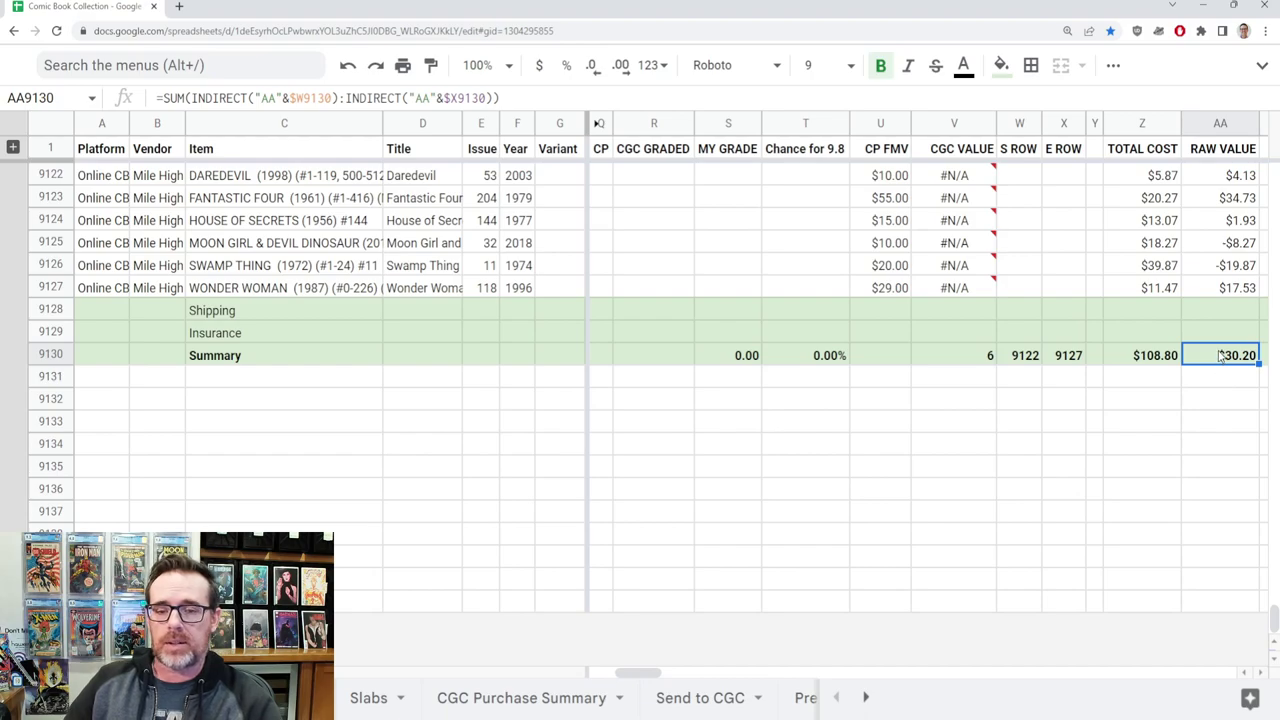
click(1203, 267)
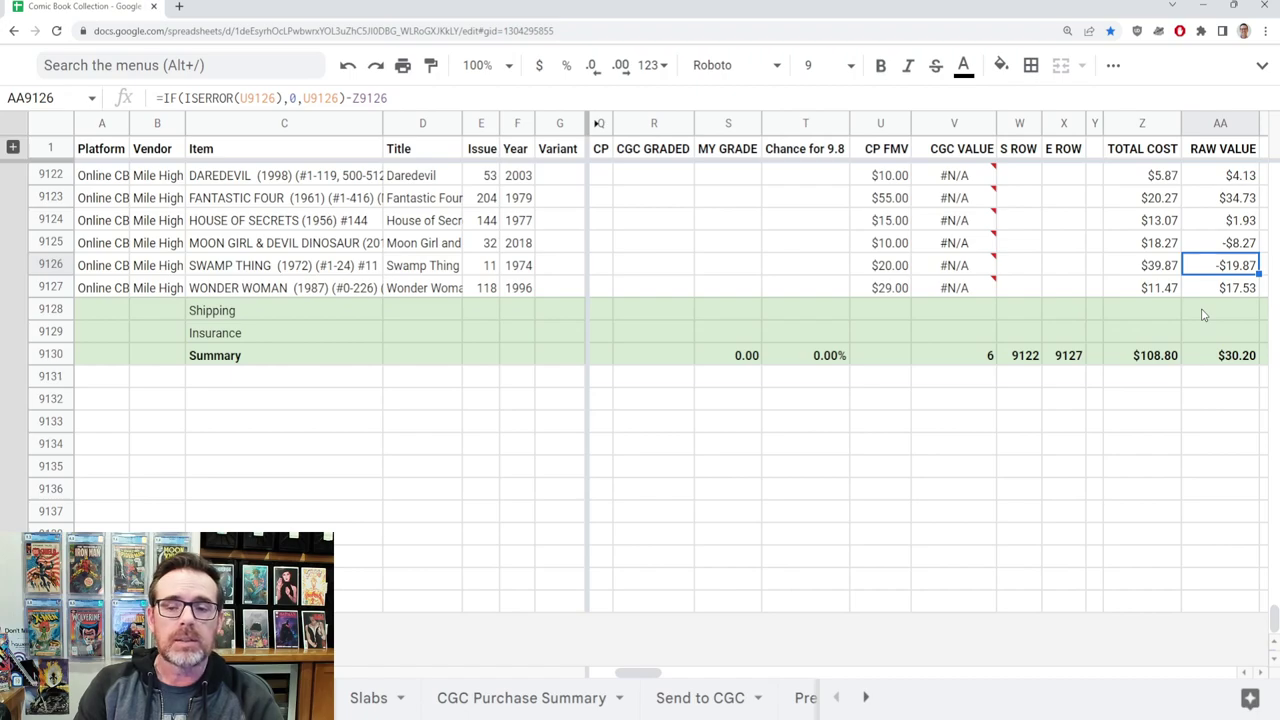
key(Left)
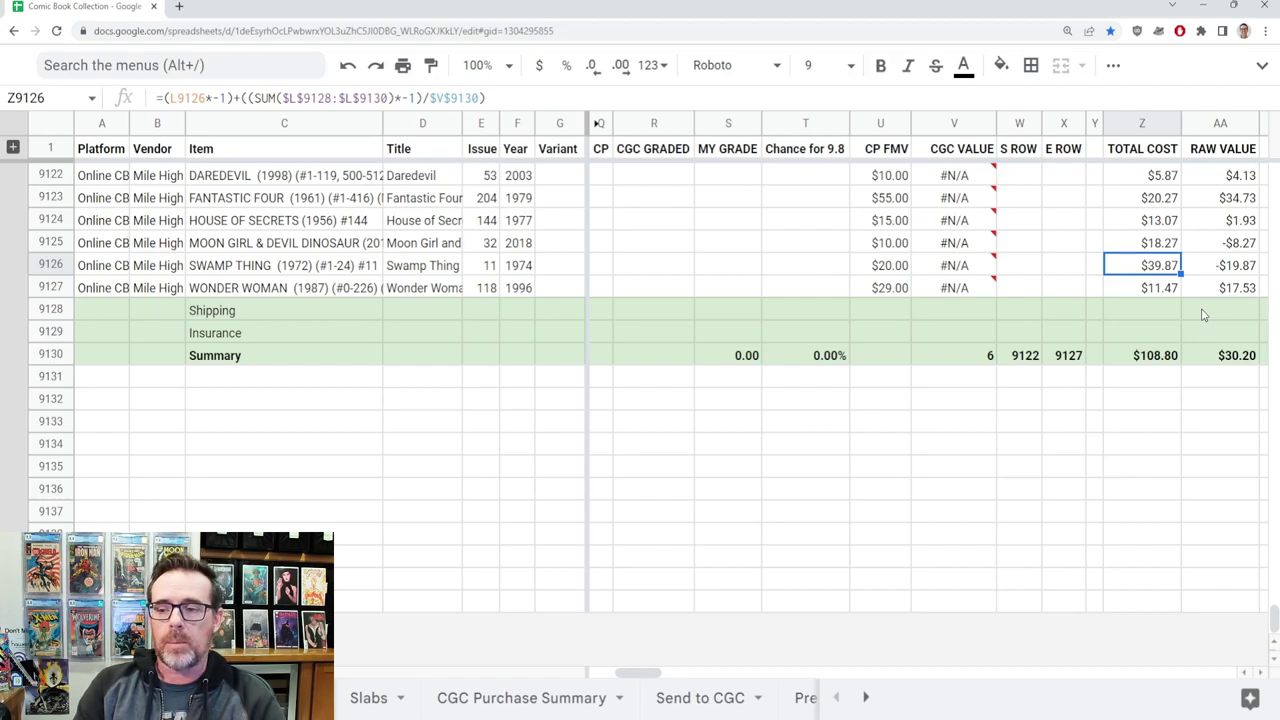
key(Right)
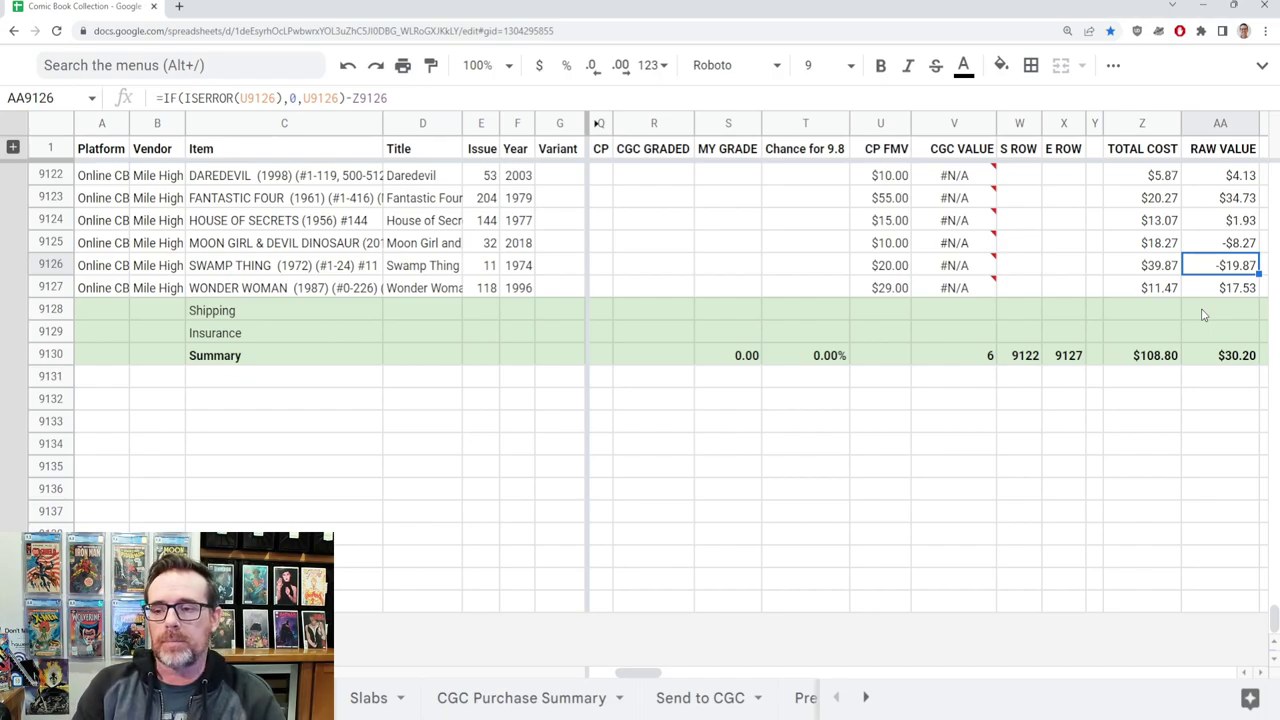
key(Up)
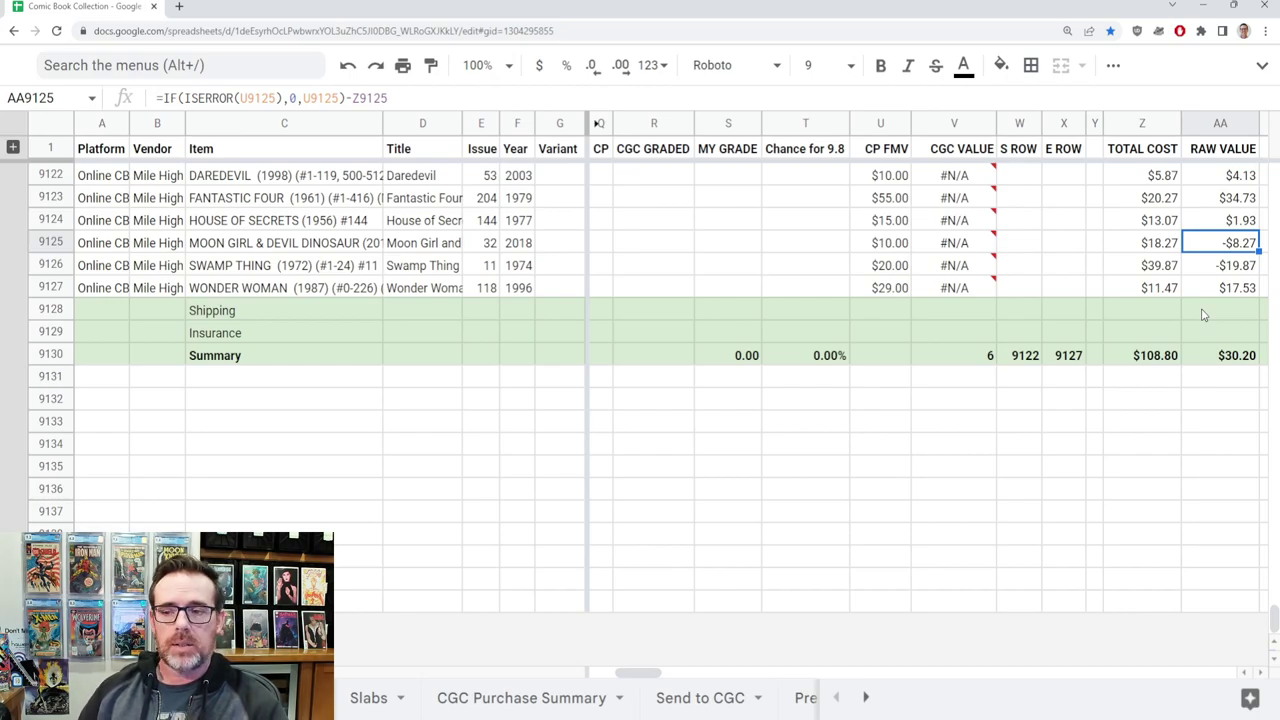
key(Up)
key(Up)
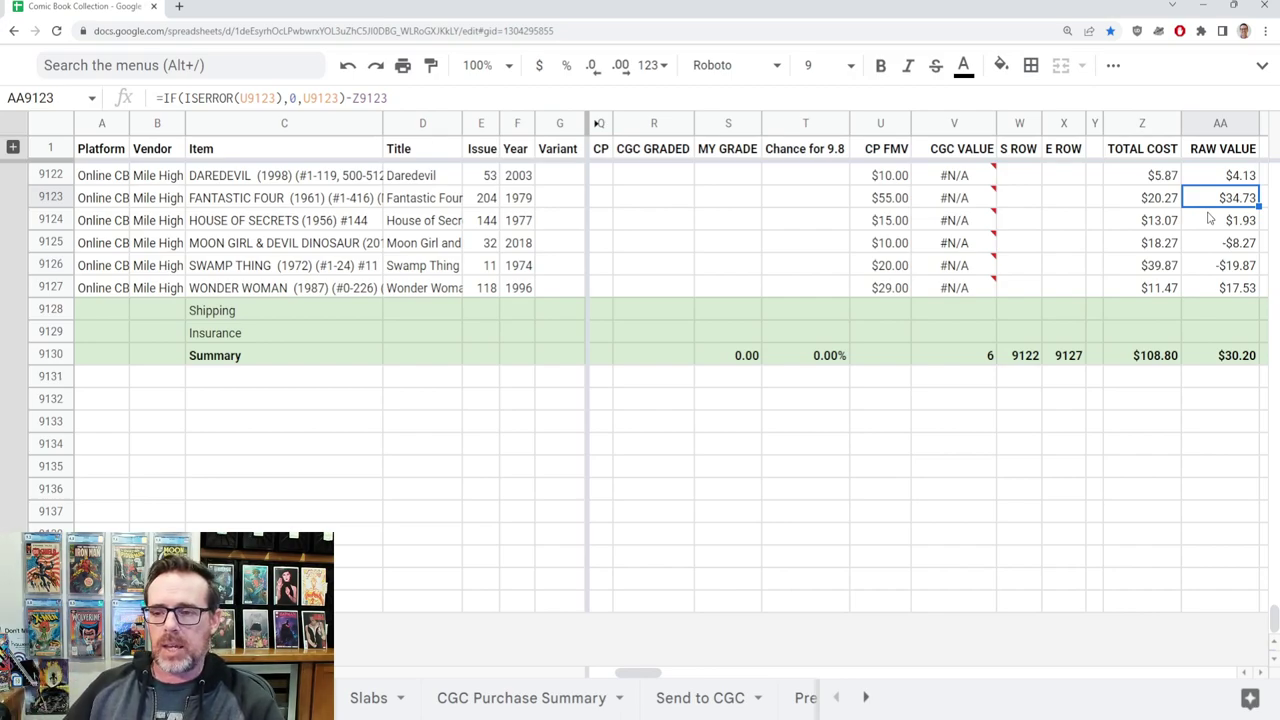
click(1127, 205)
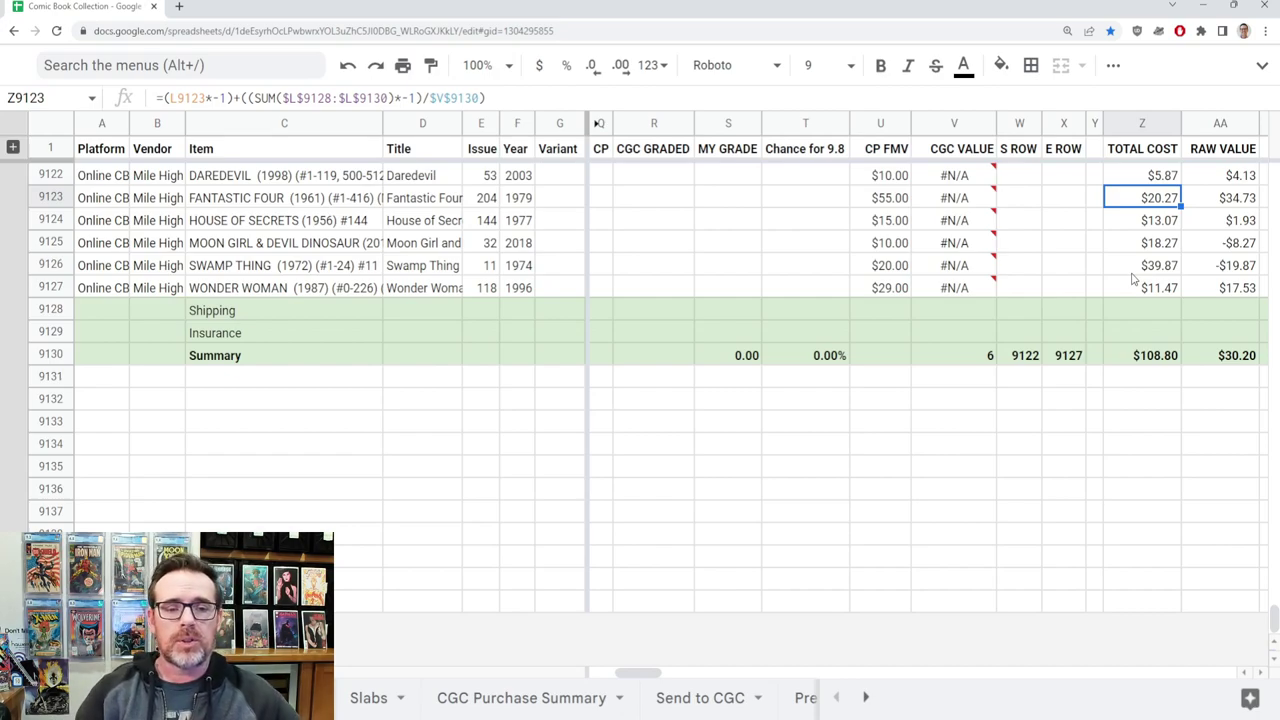
- Enter 9.4 as MY GRADE for all six comics in rows 9122 to 9127
key(Left)
key(Left)
key(Left)
key(Left)
key(Left)
key(Left)
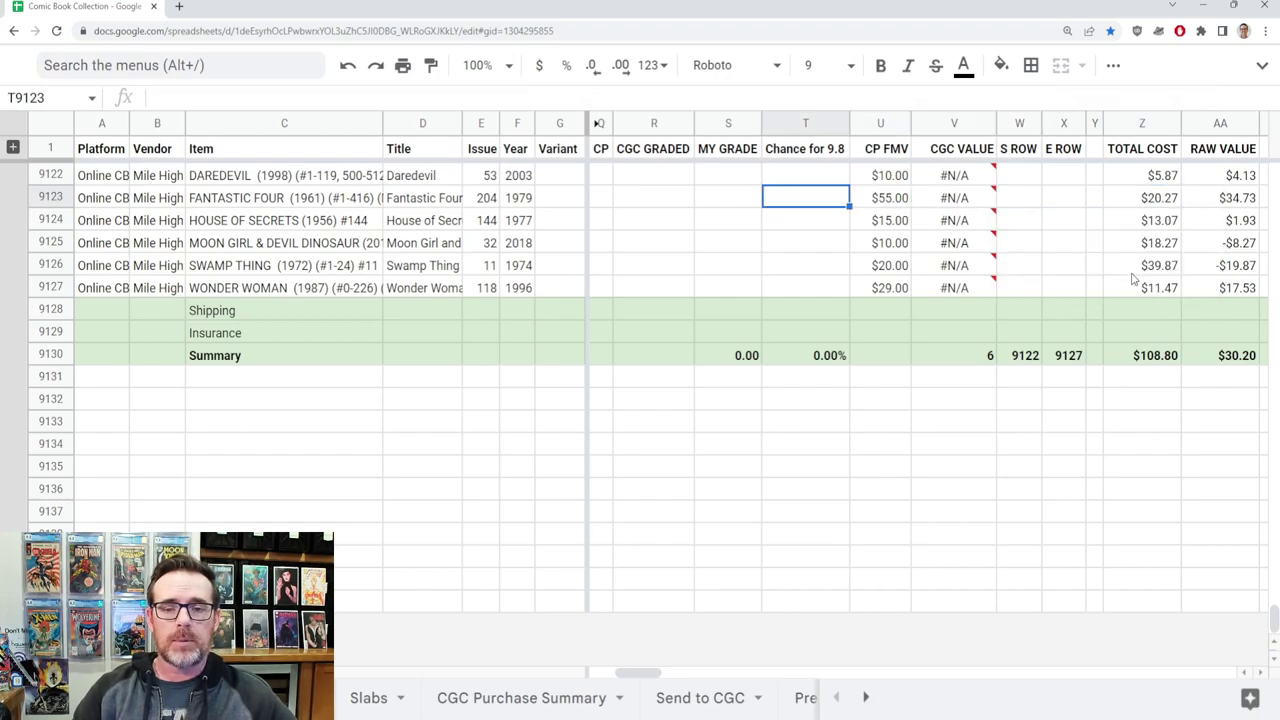
key(Left)
key(Up)
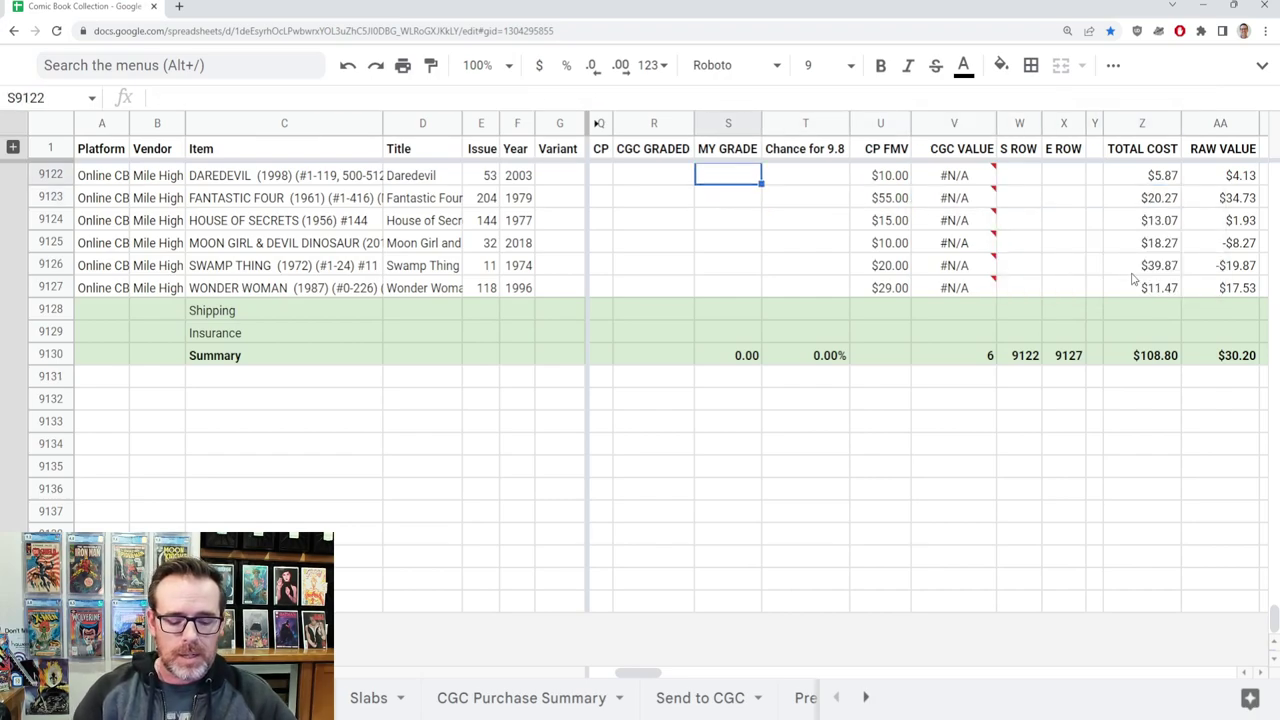
text(9.)
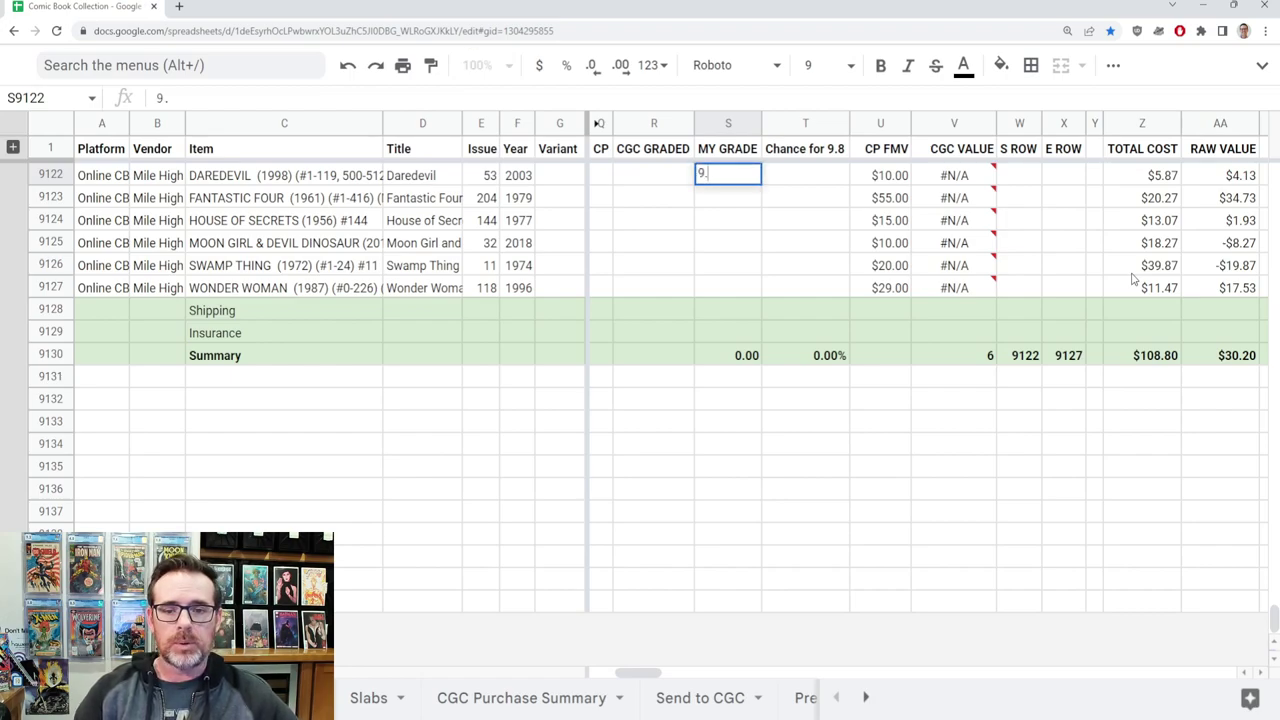
text(4)
key(Return)
key(Up)
key(shift+Down)
key(shift+Down)
key(shift+Down)
key(shift+Down)
key(shift+Down)
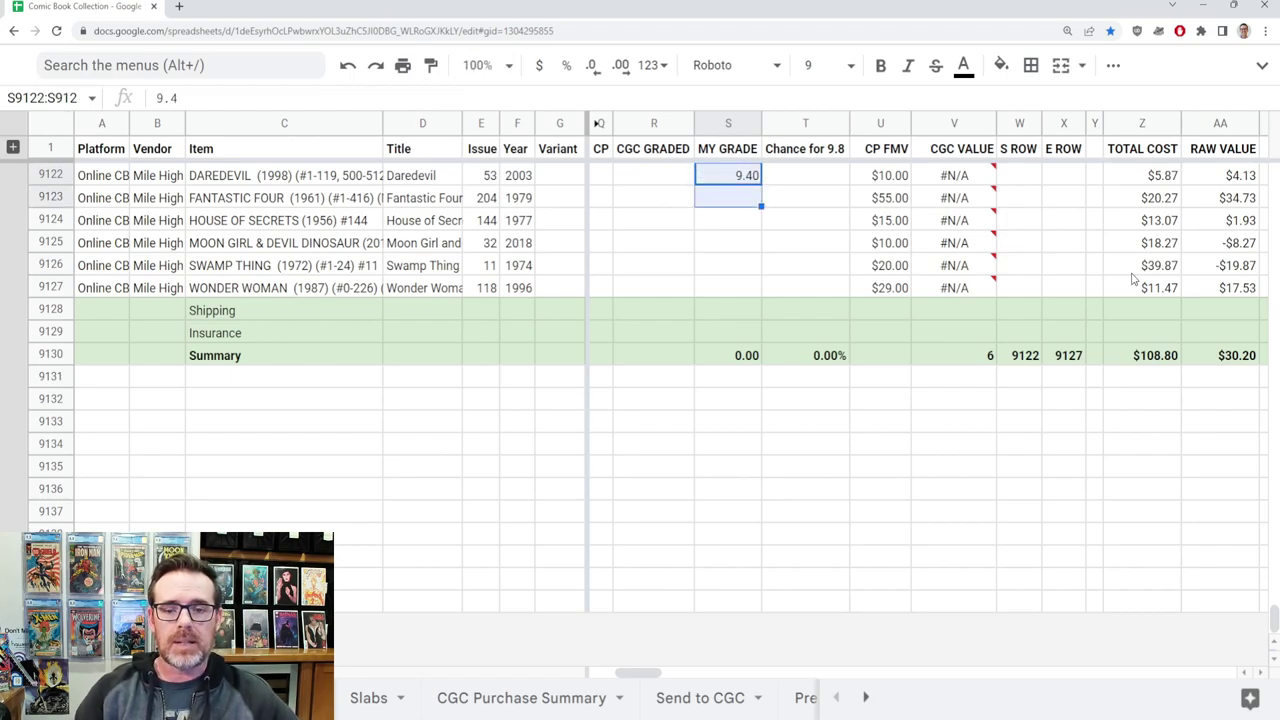
key(ctrl+d)
click(714, 177)
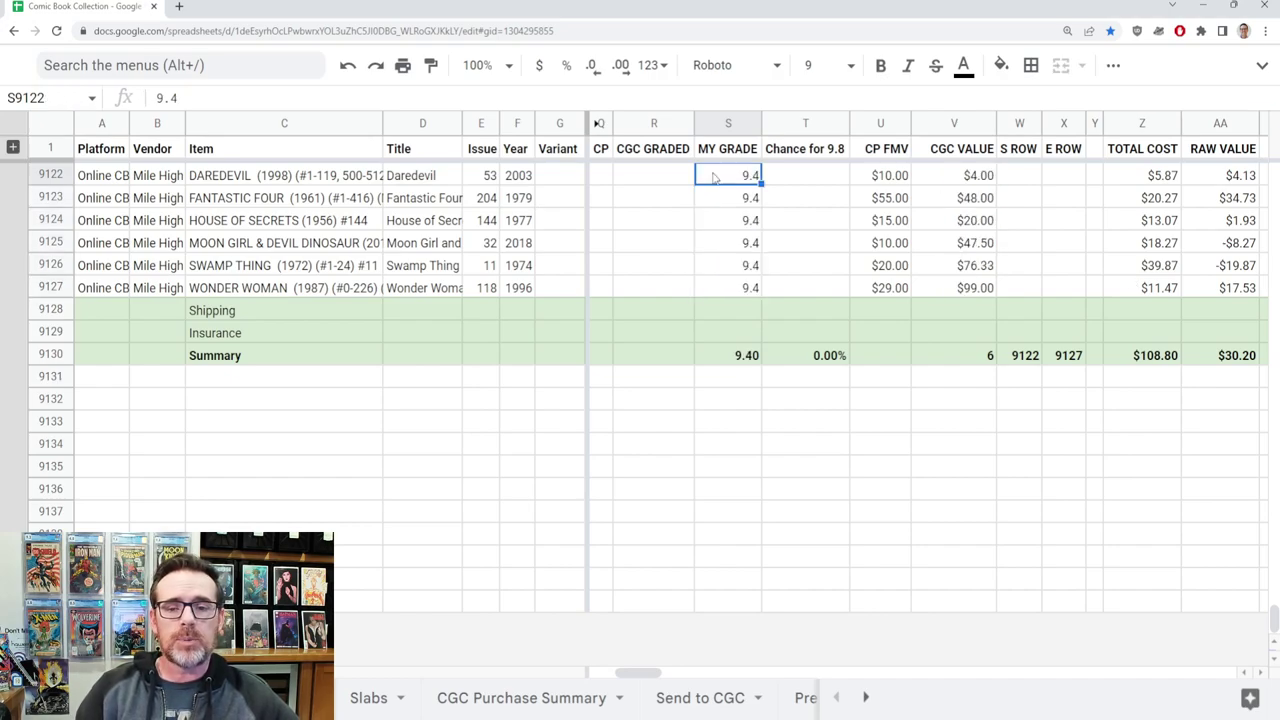
- Check the Daredevil comic's net CGC value in column AB and the summary total of that column in row 9130
key(Right)
key(Right)
key(Right)
key(Right)
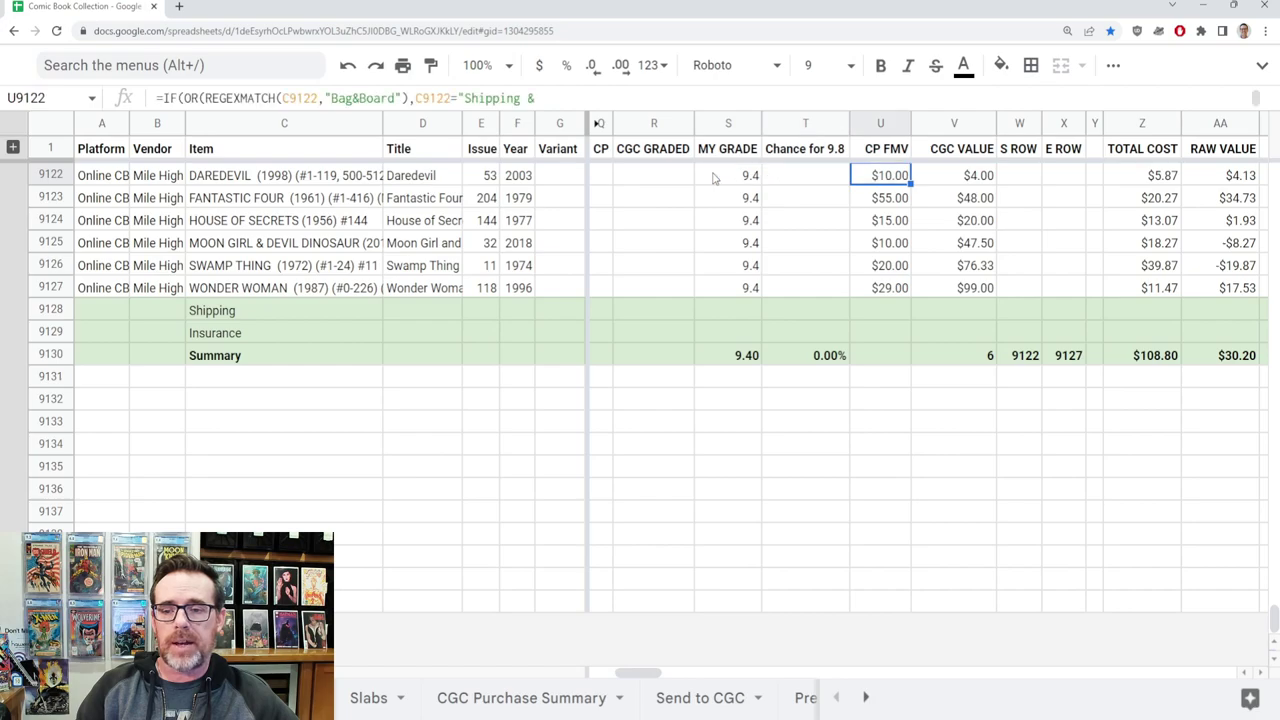
key(Right)
key(Right)
key(Right)
key(Right)
key(Right)
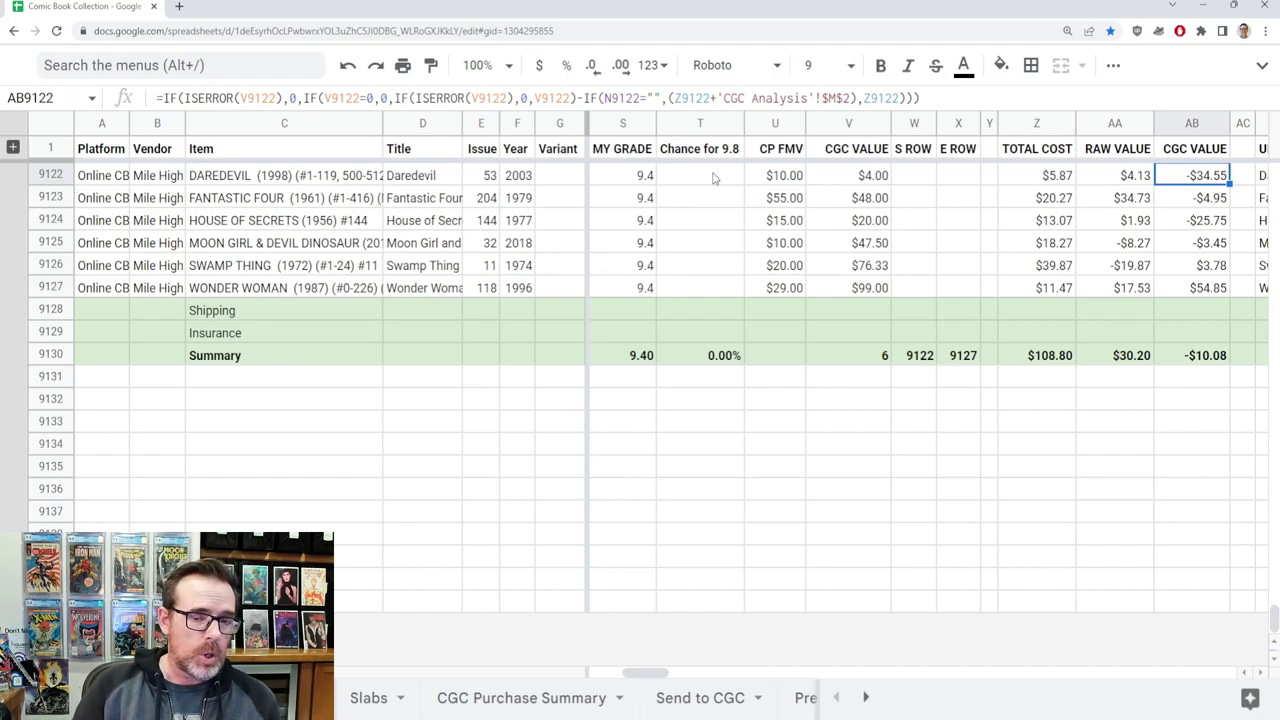
key(Down)
key(Down)
key(Down)
key(Down)
key(Down)
key(Down)
key(Down)
key(Down)
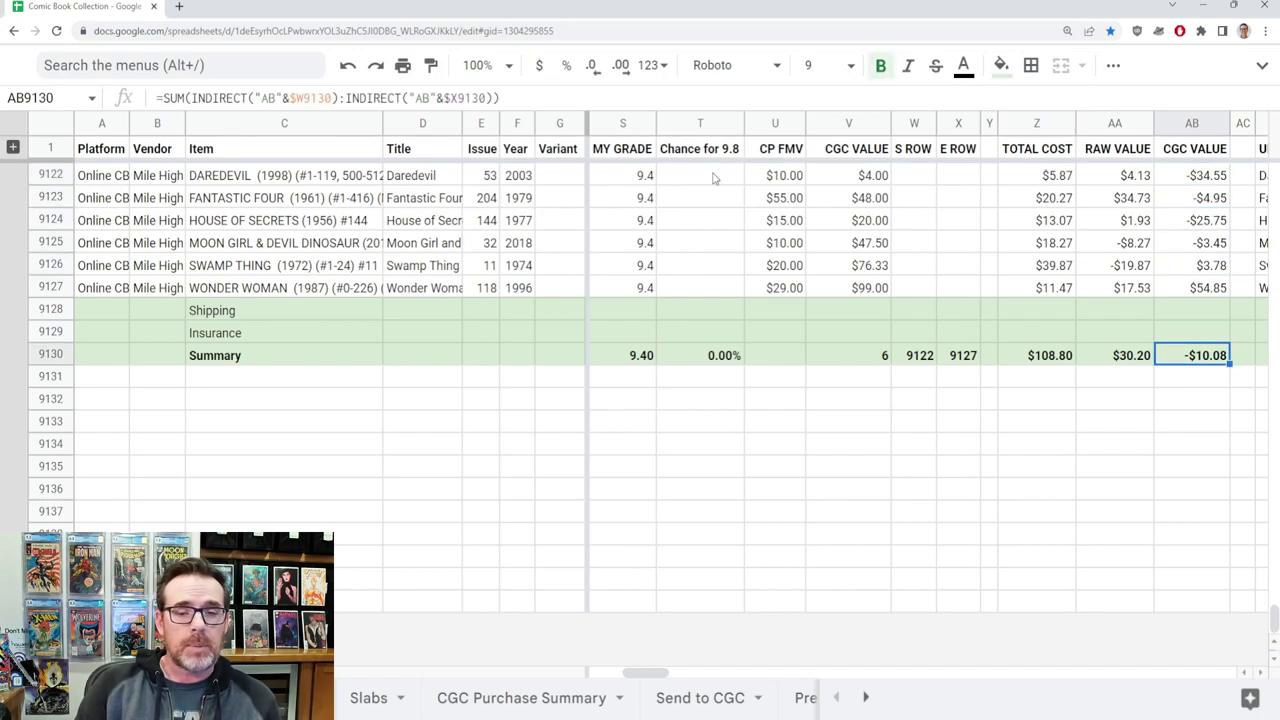
- Examine the net CGC values in column AB for Daredevil, Fantastic Four and House of Secrets one by one
key(Up)
key(Up)
key(Up)
key(Up)
key(Up)
key(Up)
key(Up)
key(Up)
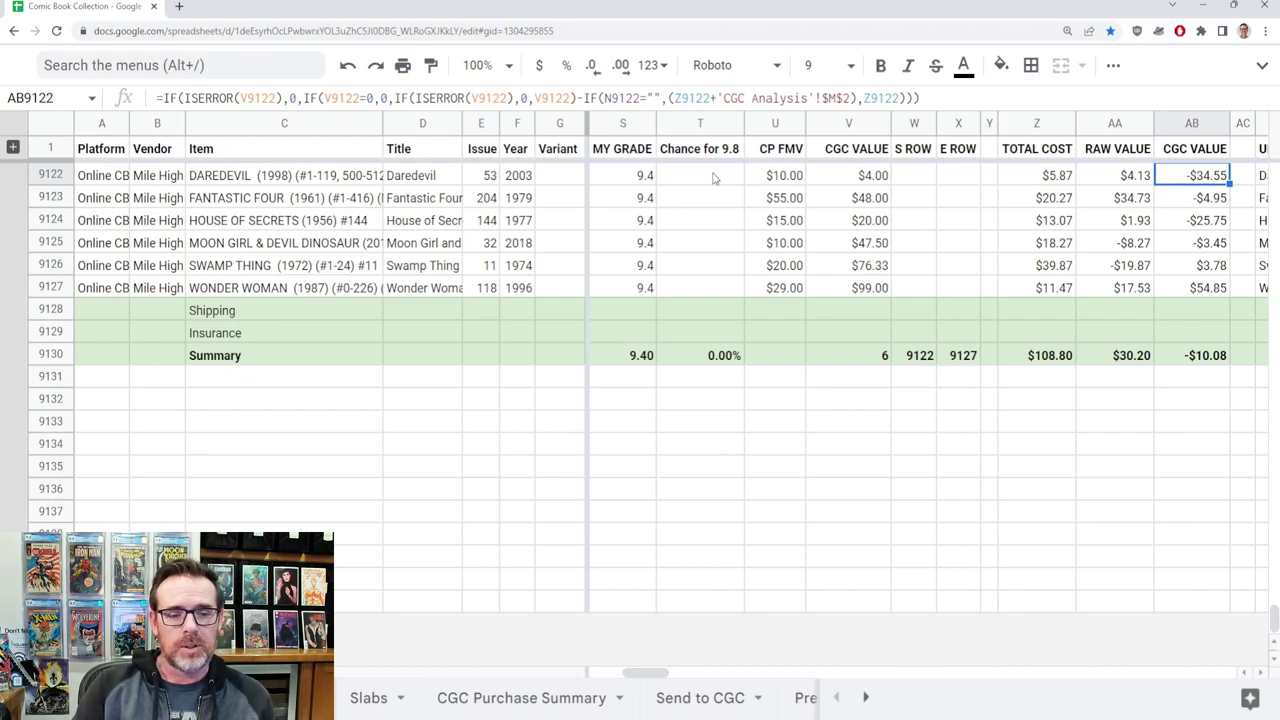
key(Down)
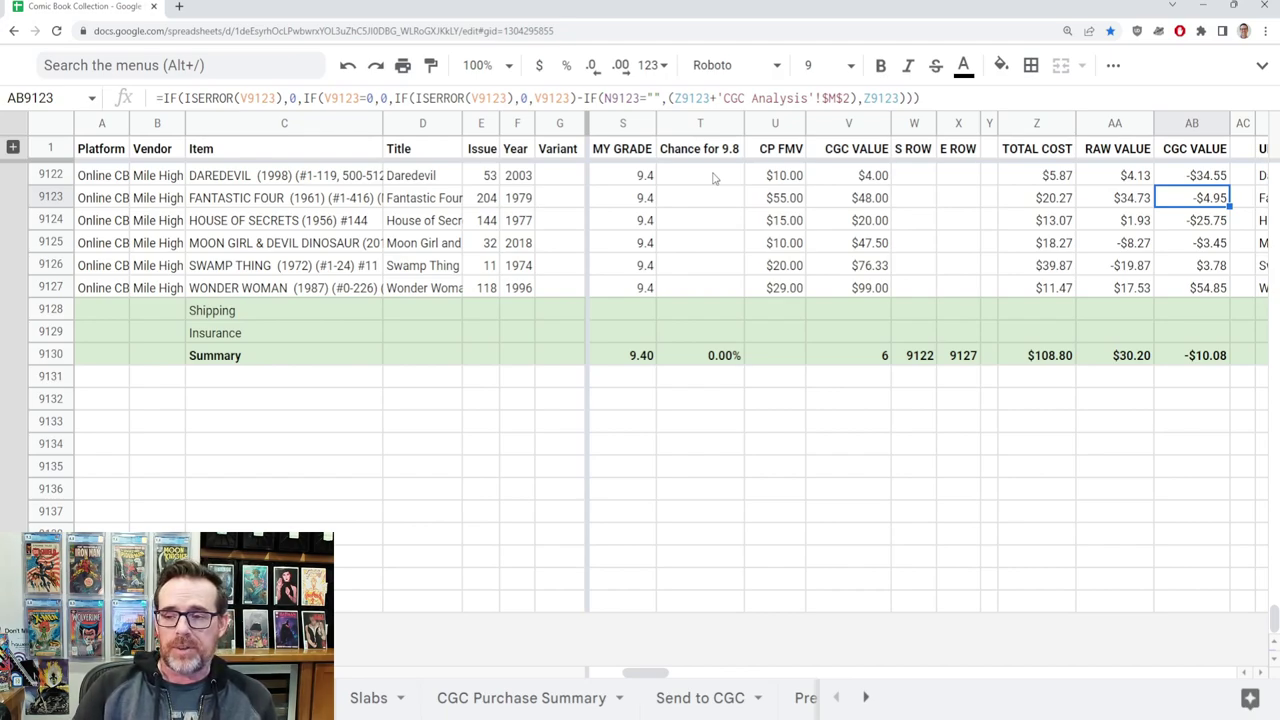
key(Down)
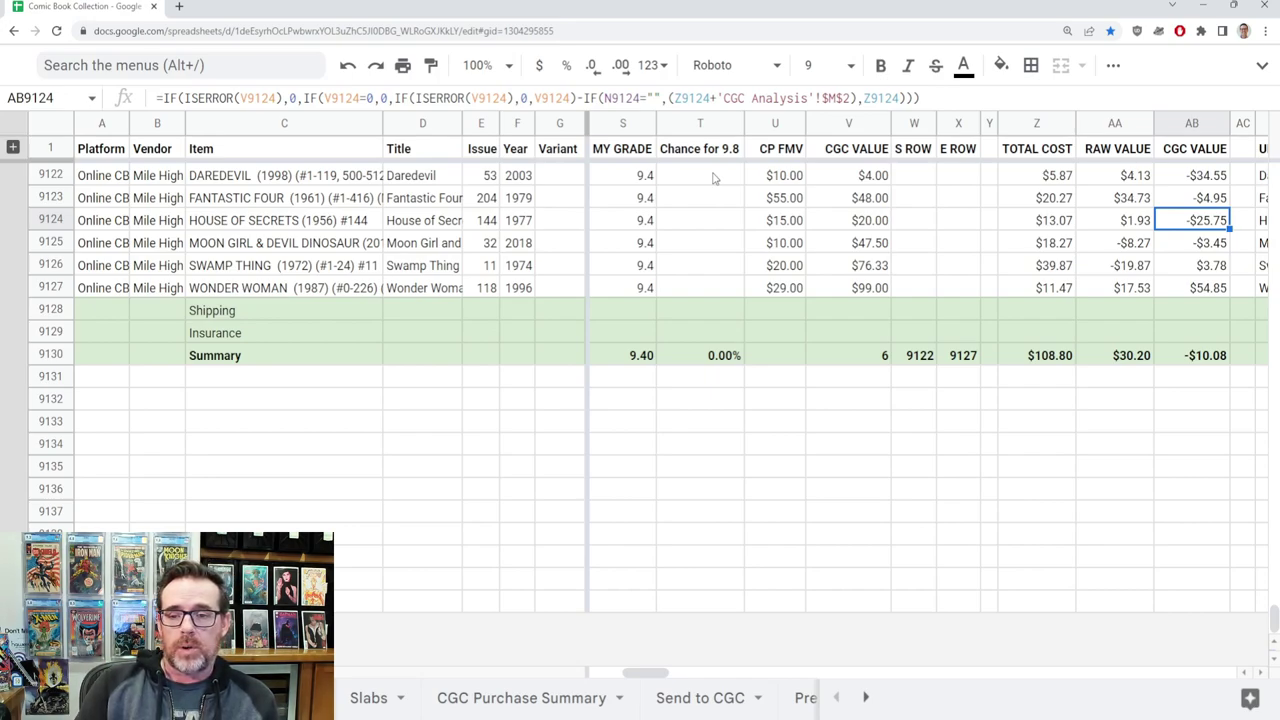
- Compare House of Secrets' CGC value, total cost and net CGC value, and review the net CGC values down to Wonder Woman
key(Left)
key(Left)
key(Left)
key(Left)
key(Left)
key(Left)
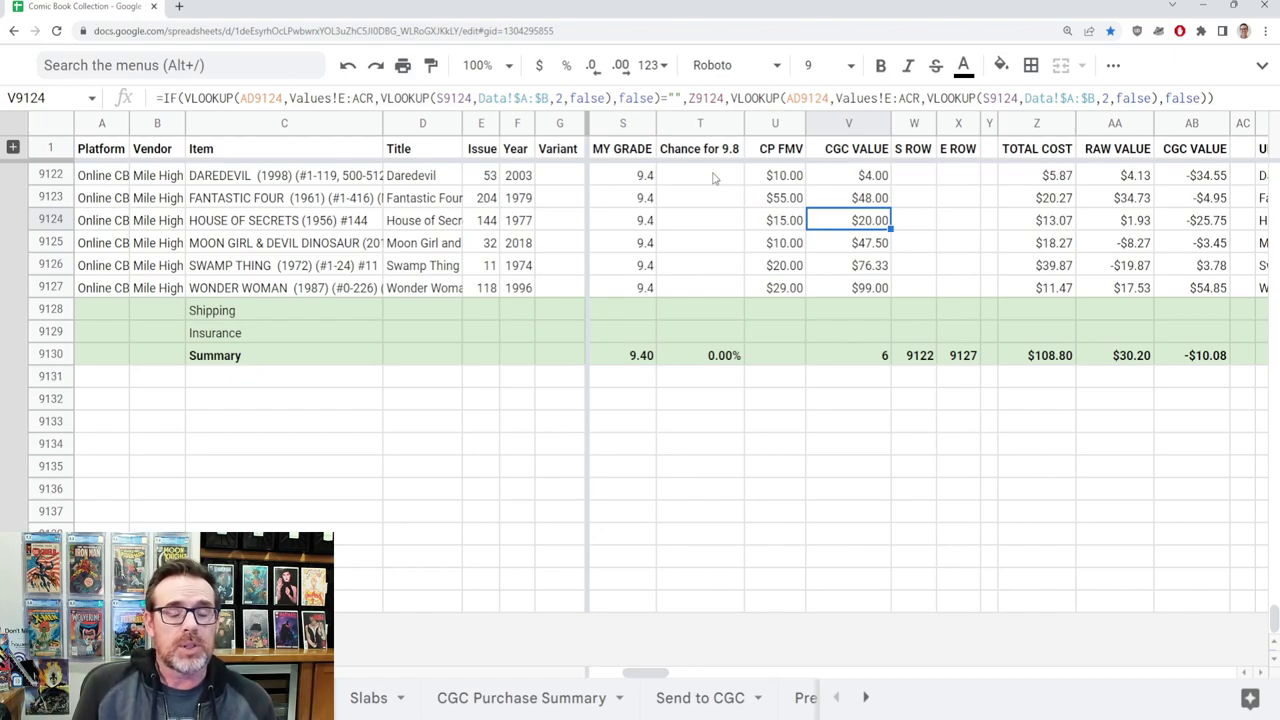
click(1054, 228)
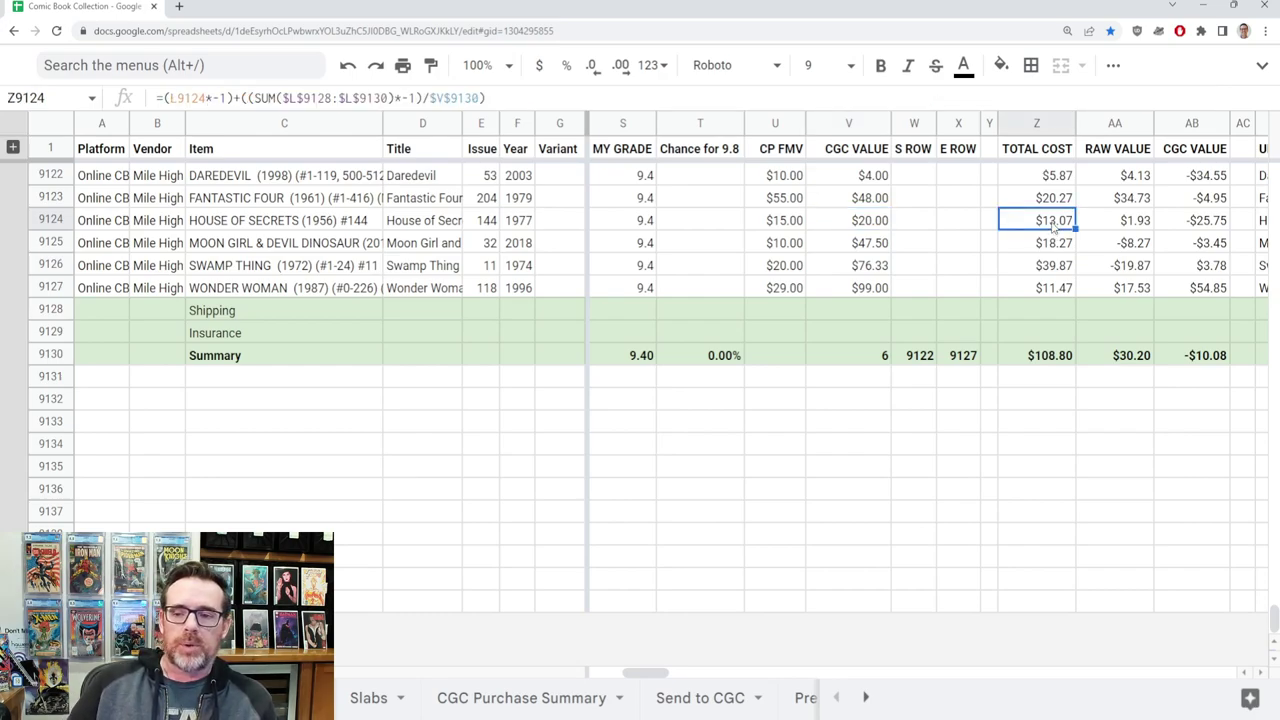
click(1214, 224)
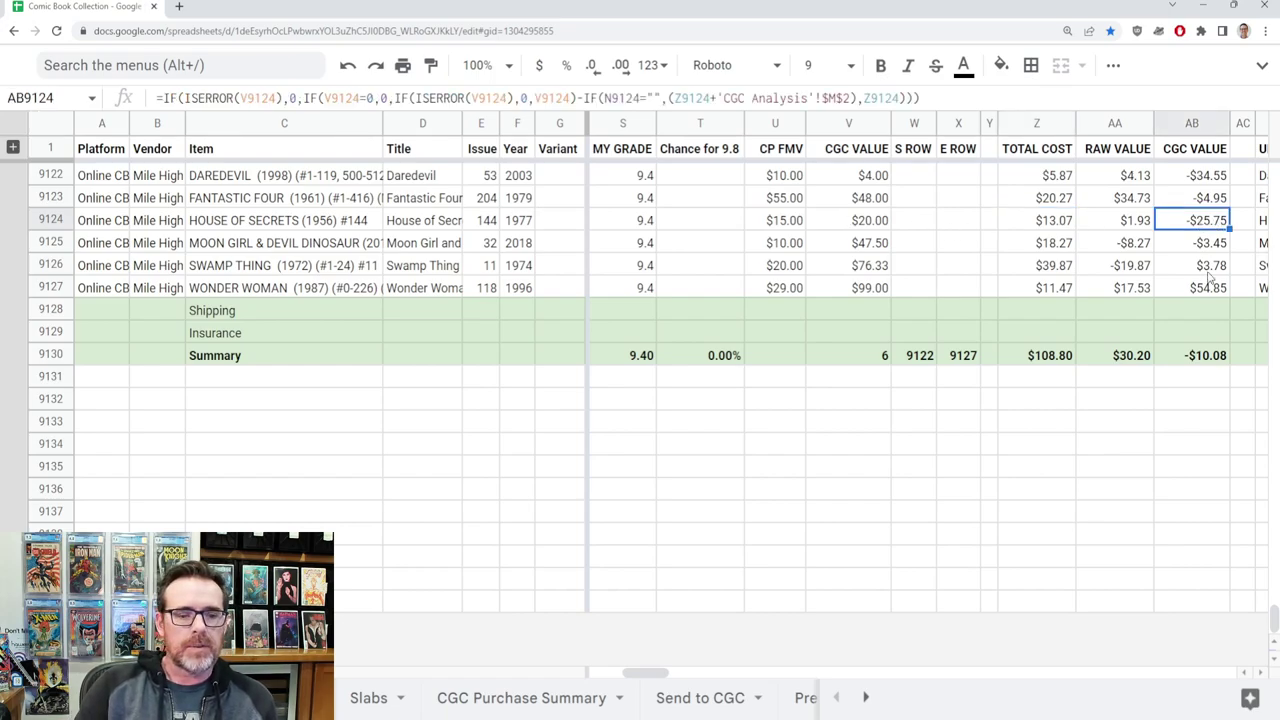
key(Down)
key(Down)
key(Down)
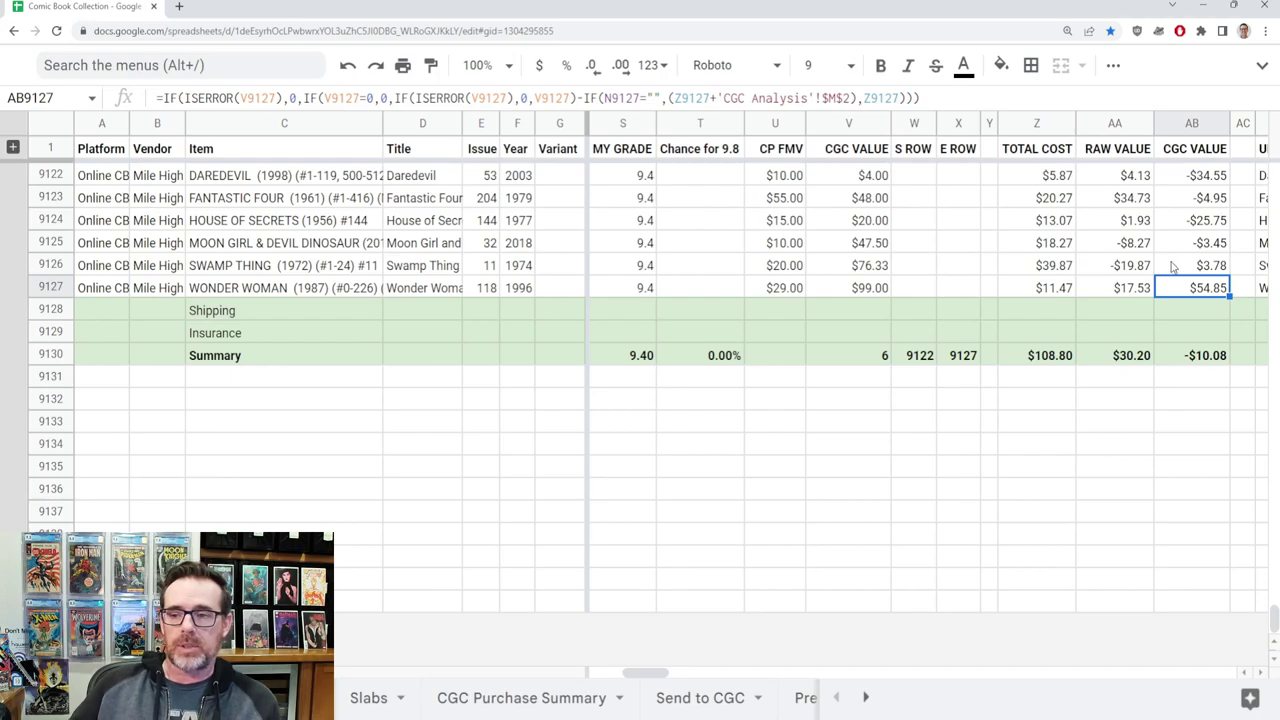
- Change MY GRADE to 9.8 for all six comics in rows 9122 to 9127
click(632, 178)
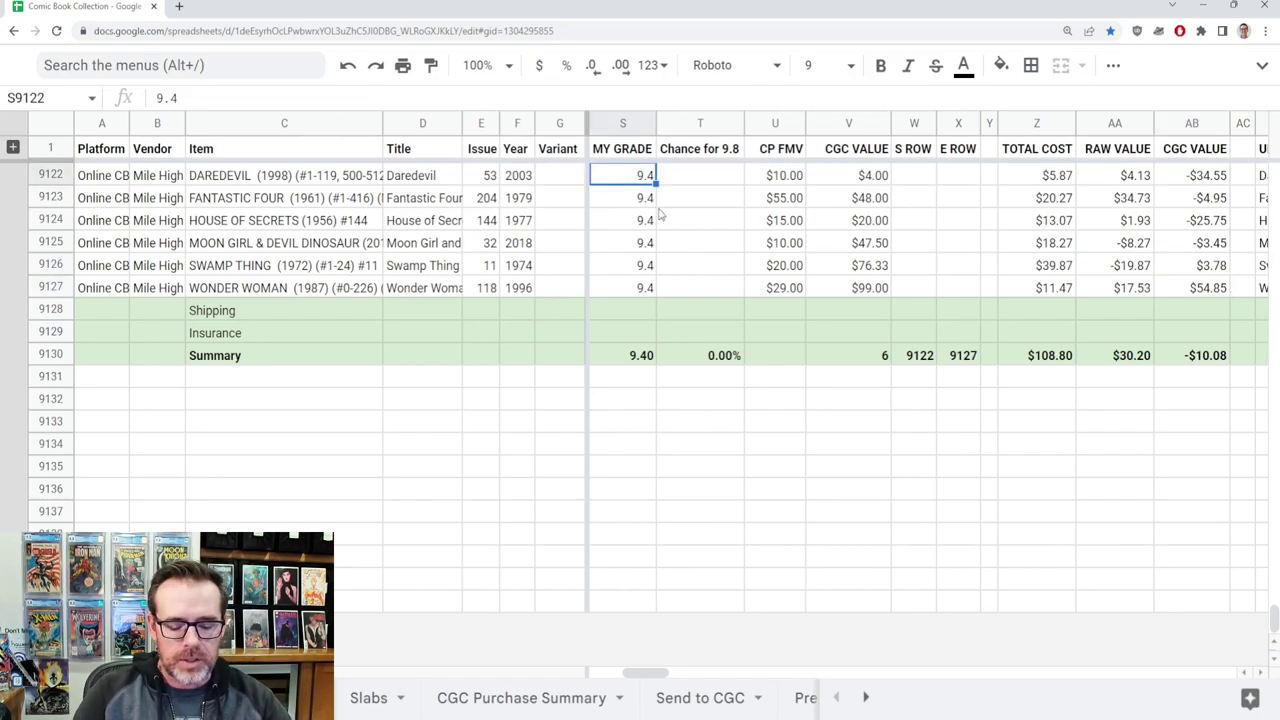
text(9.8)
key(Return)
key(Up)
key(shift+Down)
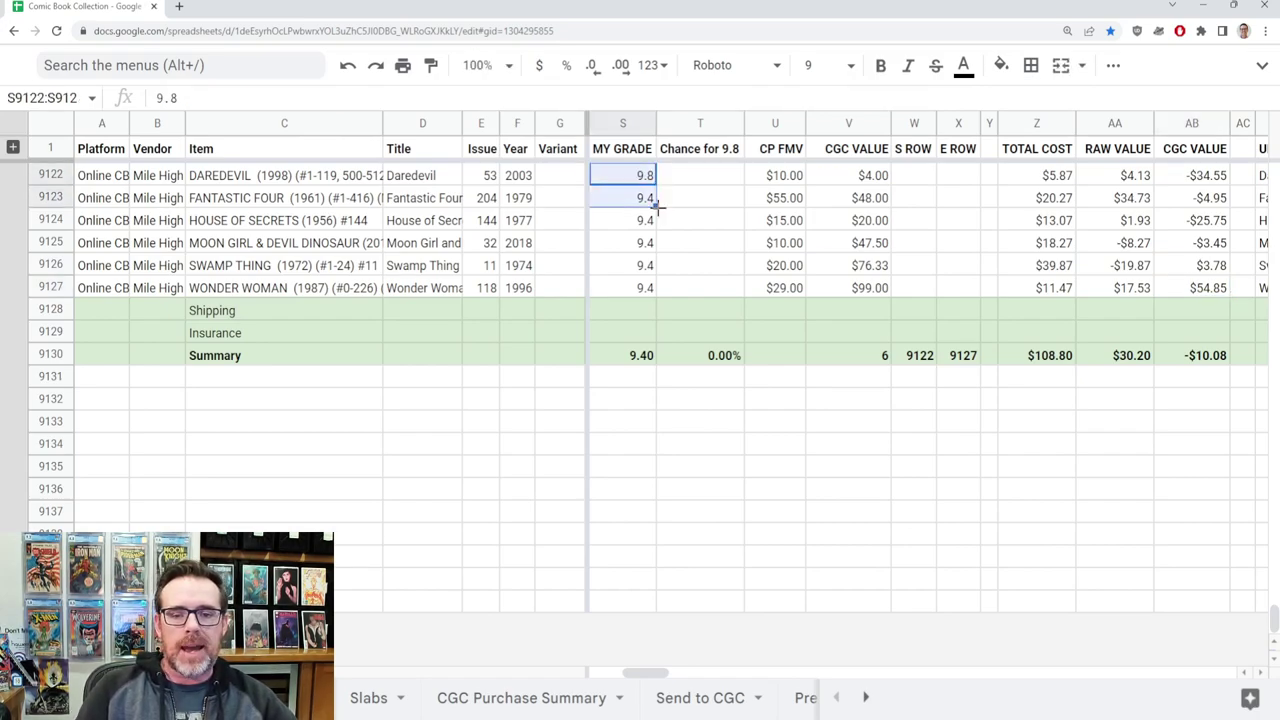
drag(657, 205, 657, 290)
click(652, 205)
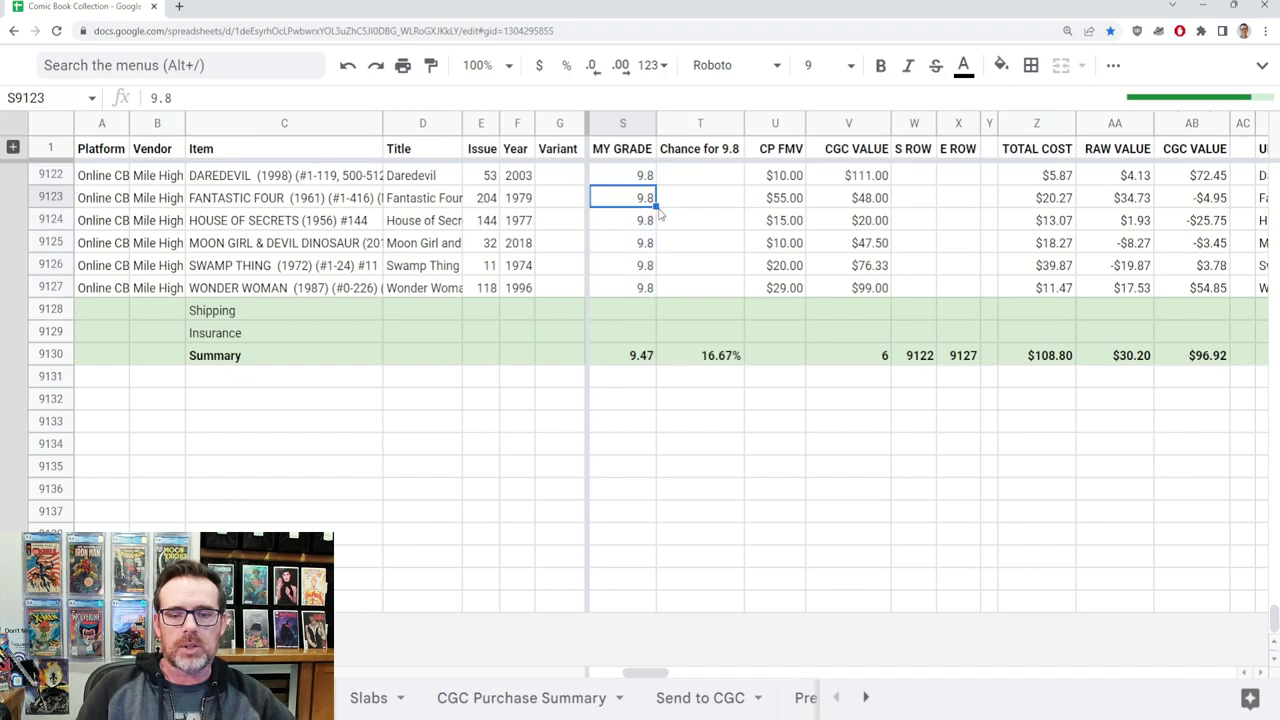
key(Up)
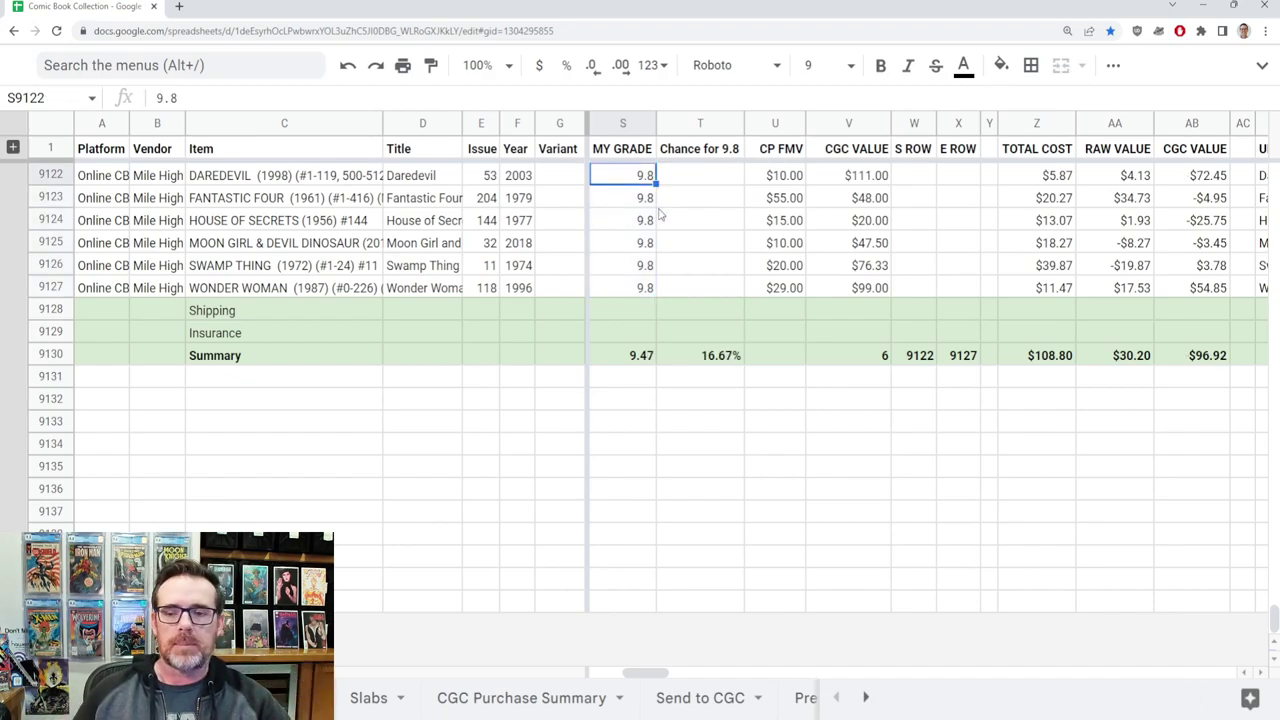
- Check Swamp Thing's grade and CGC value, and the summary total of the net CGC values
click(640, 274)
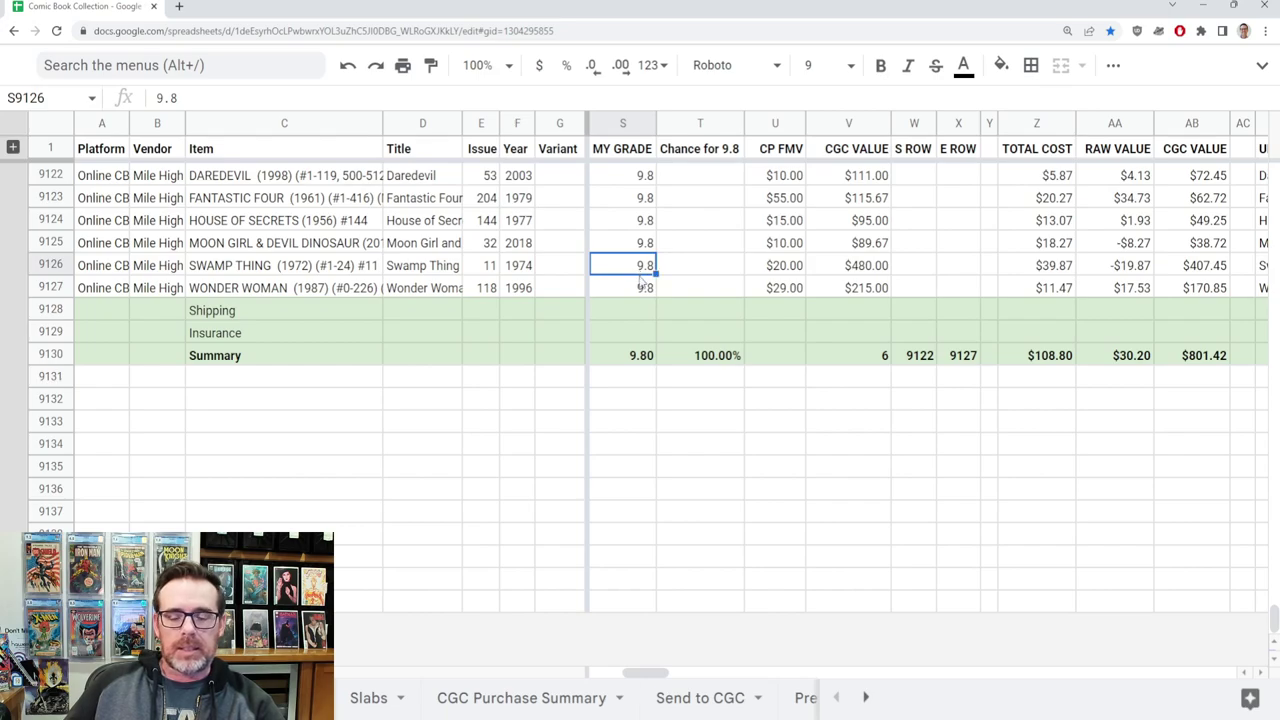
click(838, 269)
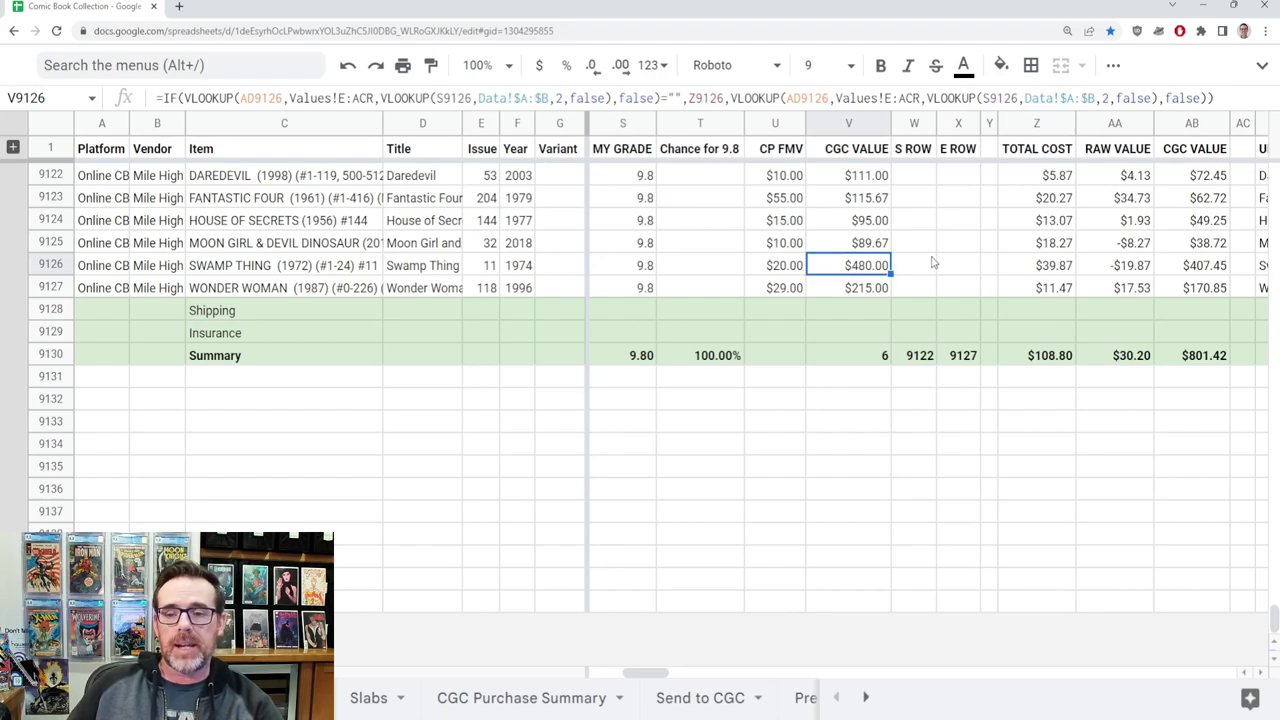
click(1189, 358)
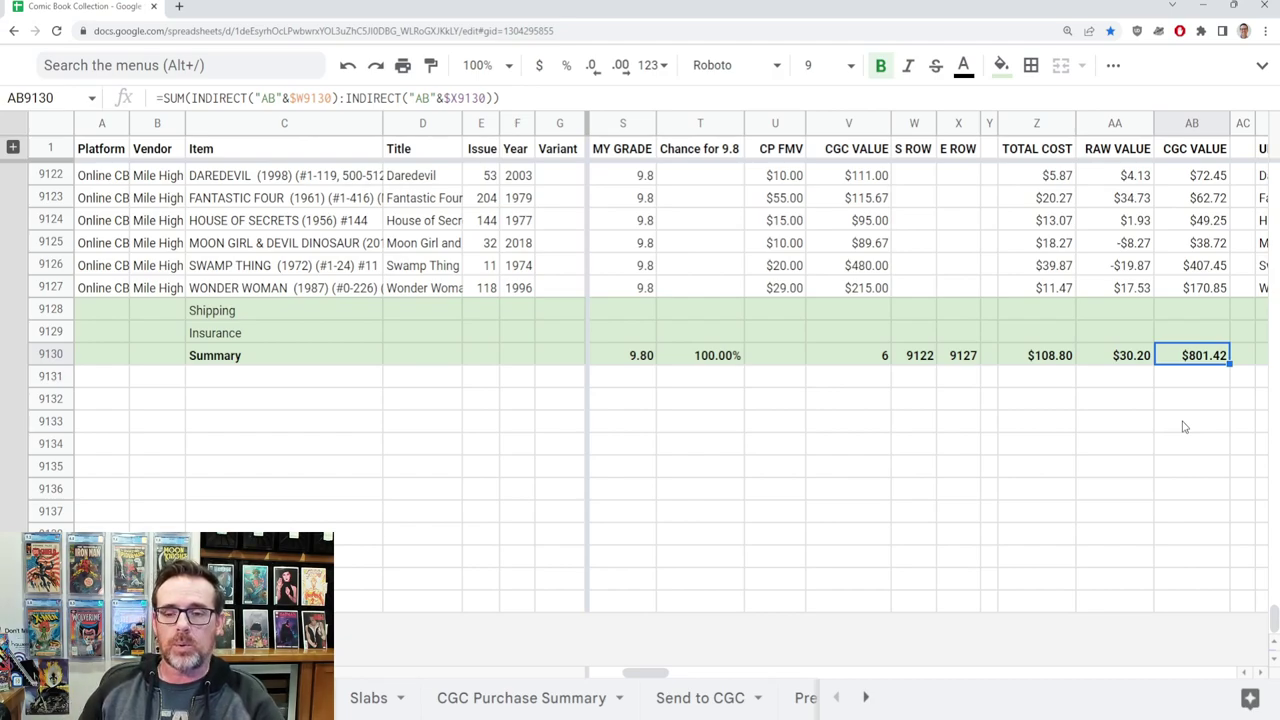
- Examine the CGC values in column V for all six comics one by one, from Daredevil down to Wonder Woman
click(878, 180)
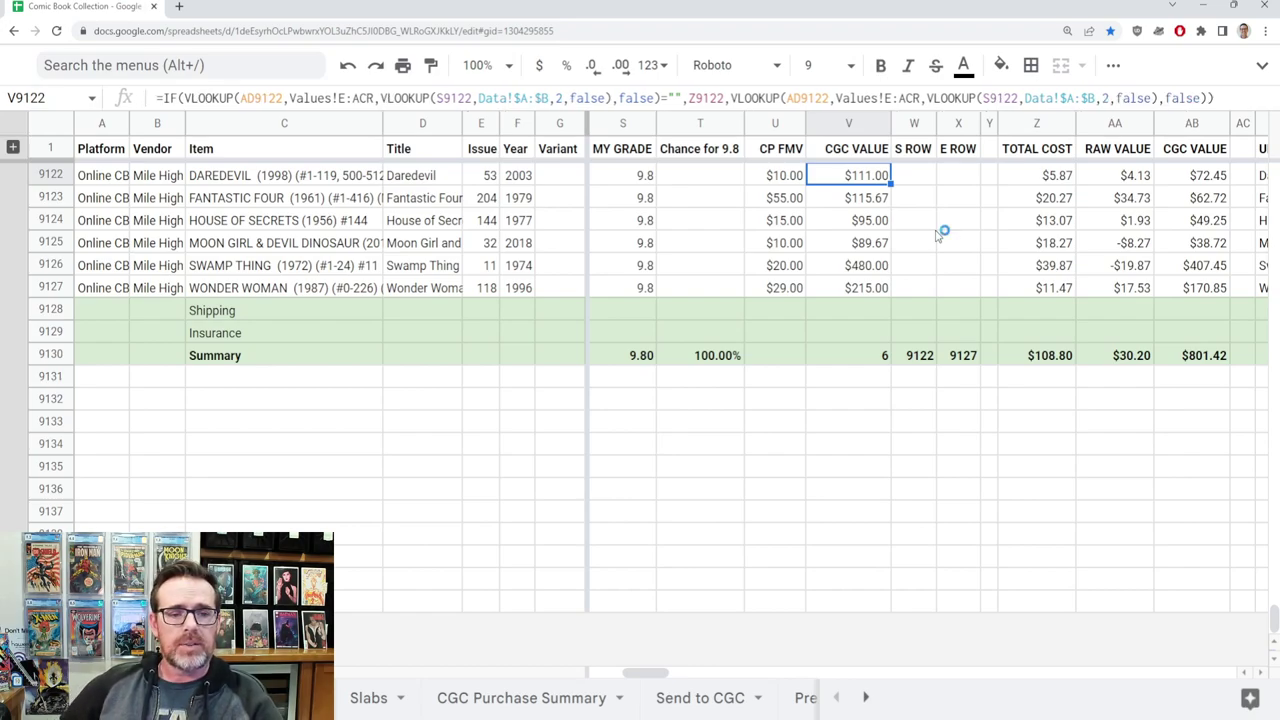
key(Down)
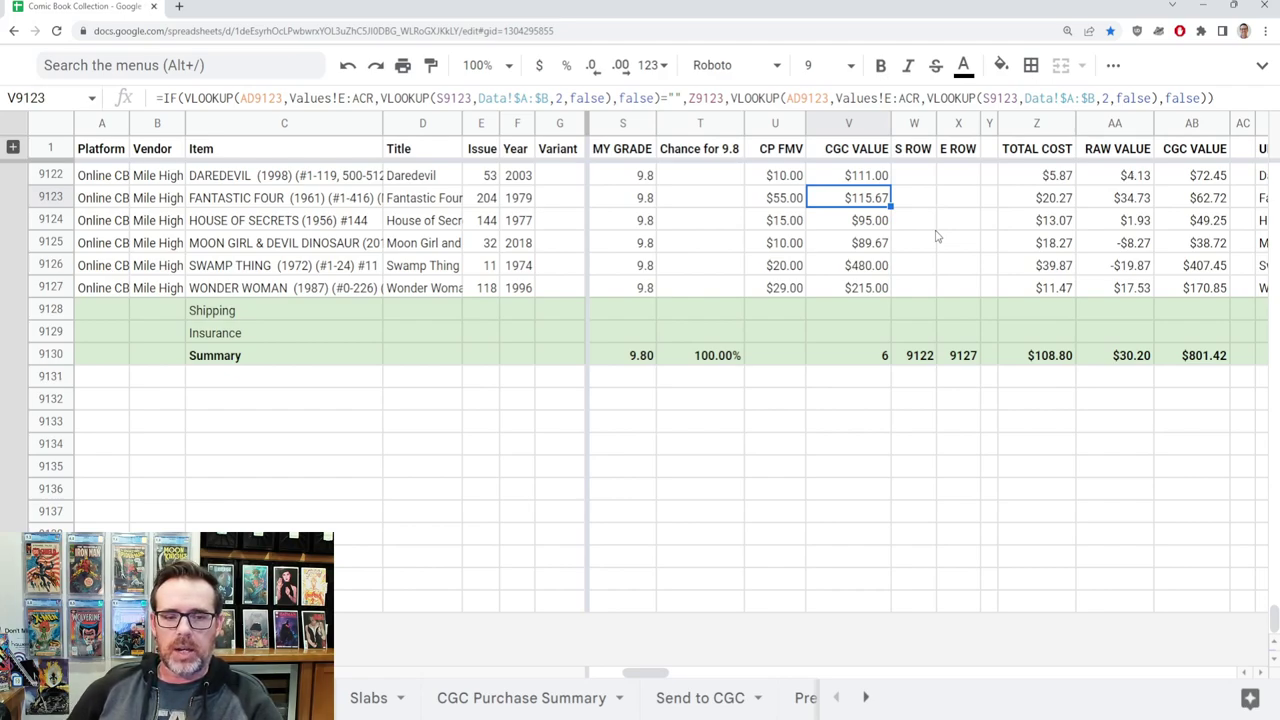
key(Down)
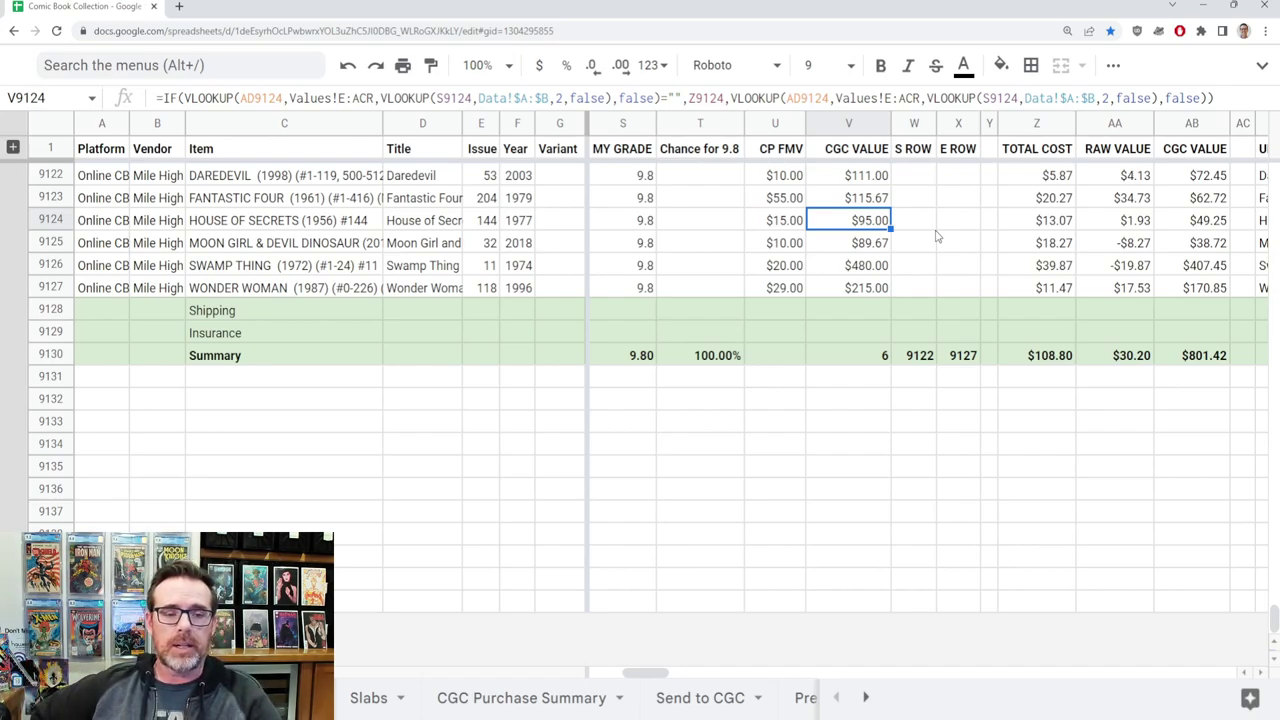
key(Down)
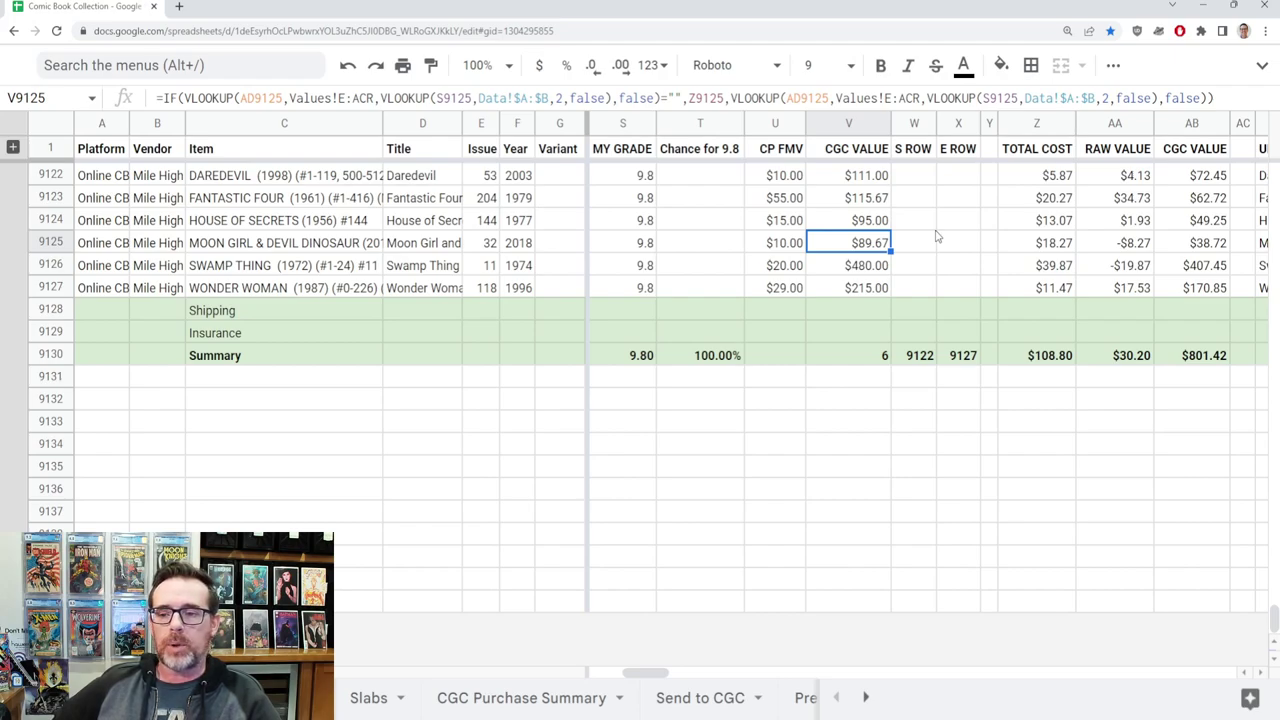
key(Down)
key(Down)
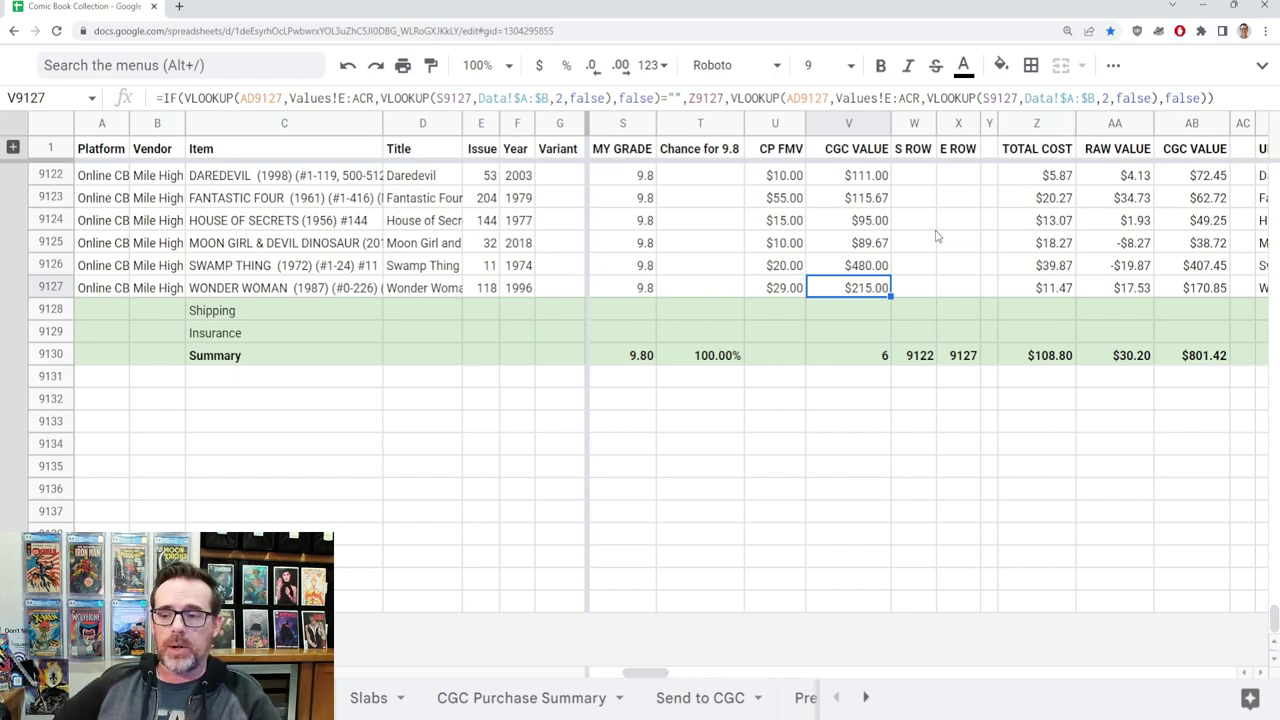
- Check Wonder Woman's total cost in column Z against its CGC value
key(Right)
key(Right)
key(Right)
key(Right)
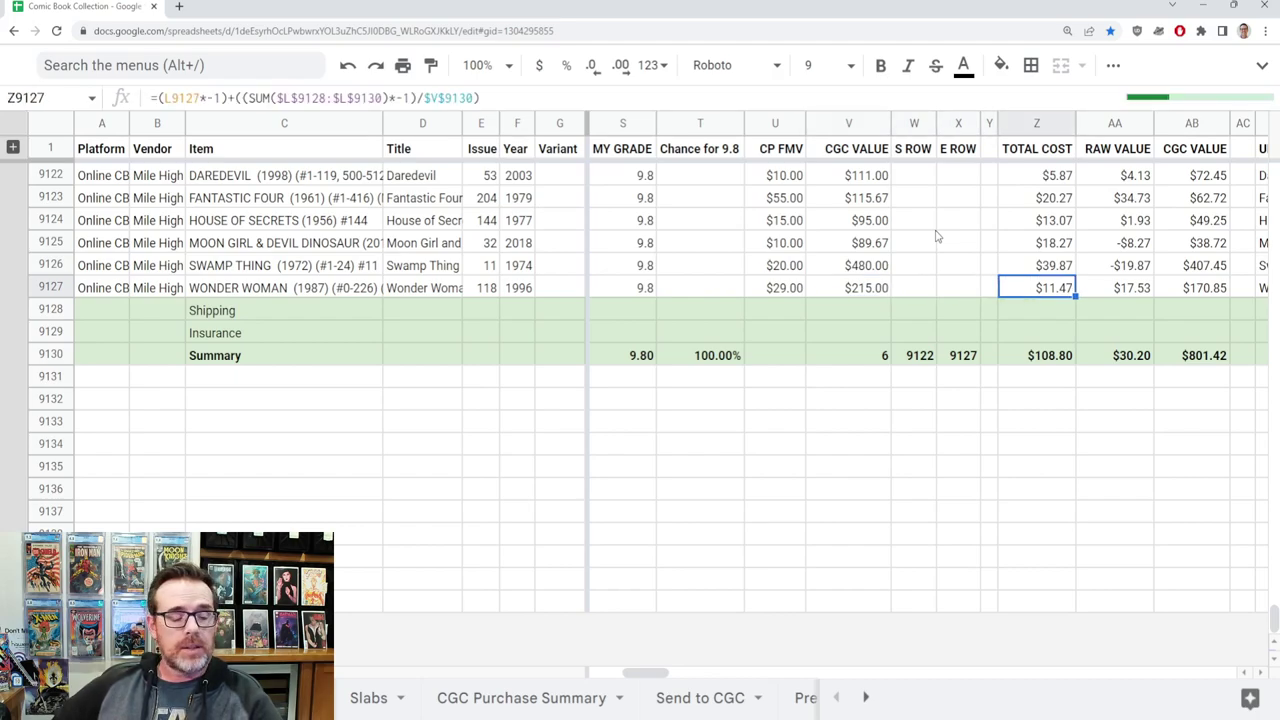